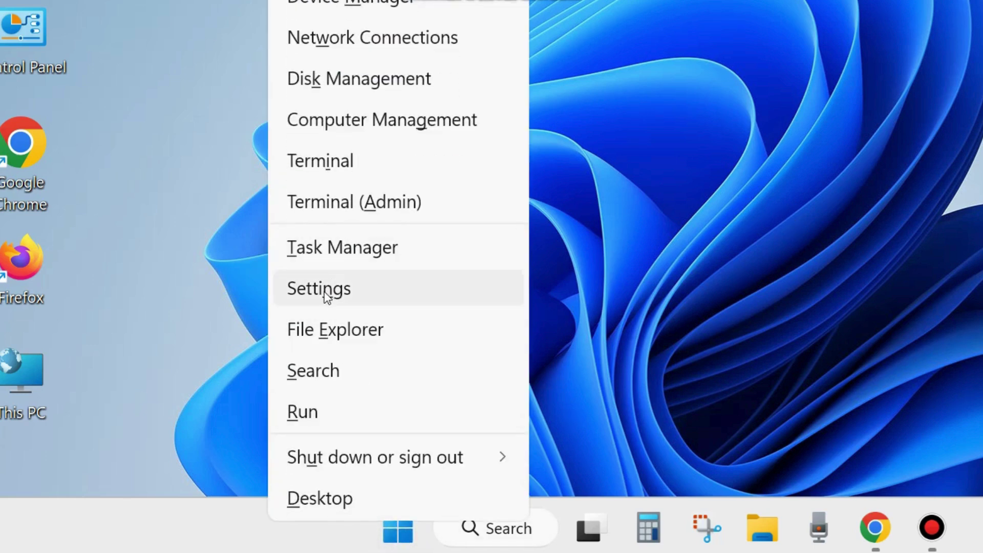
- Open Windows Settings and navigate to System > Troubleshoot
left_click(324, 293)
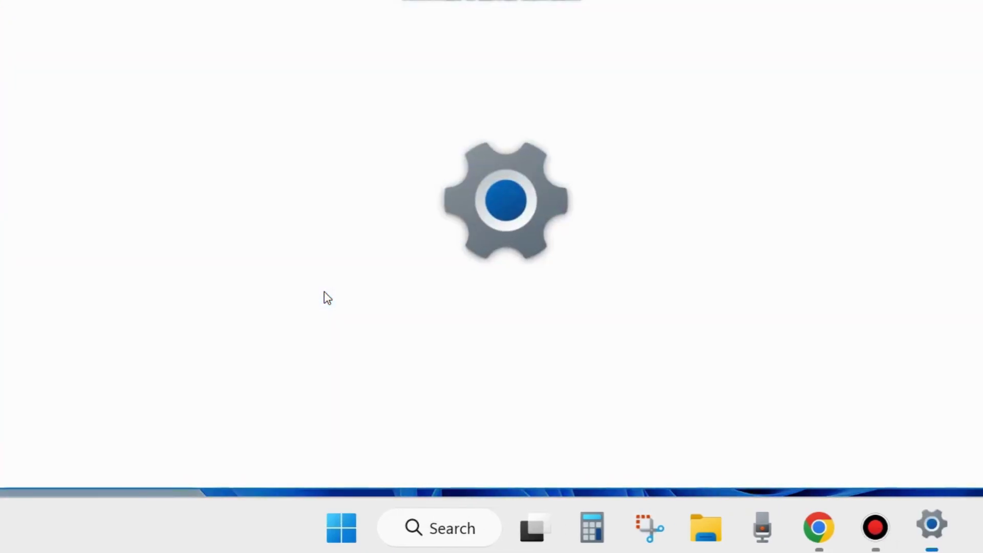
scroll(177, 342, "down", 5)
scroll(172, 379, "up", 5)
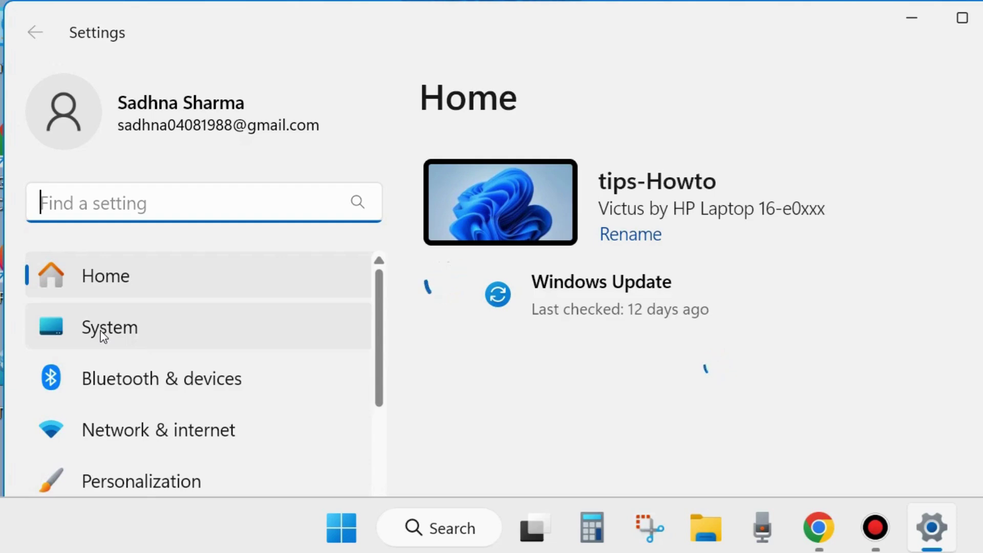
left_click(102, 336)
scroll(640, 327, "down", 8)
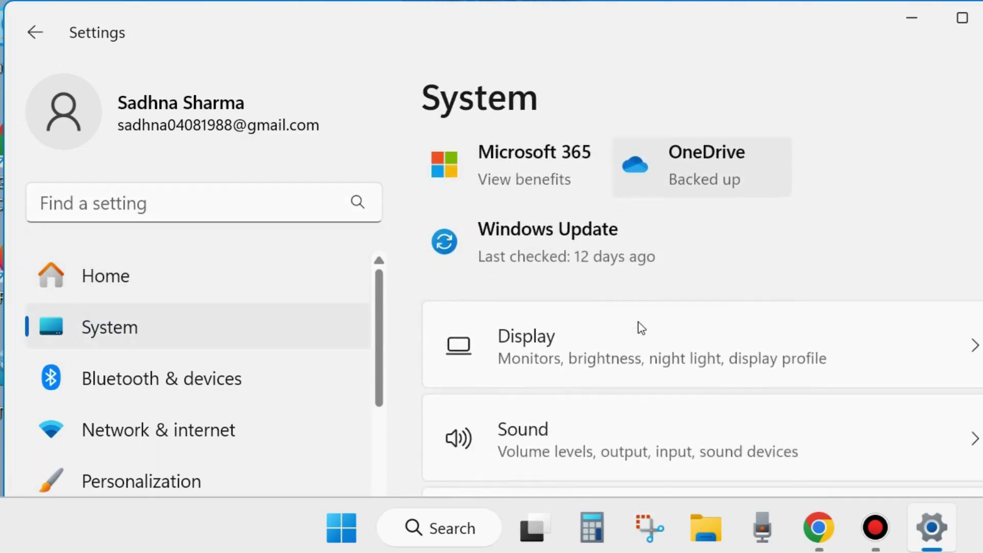
scroll(642, 328, "down", 8)
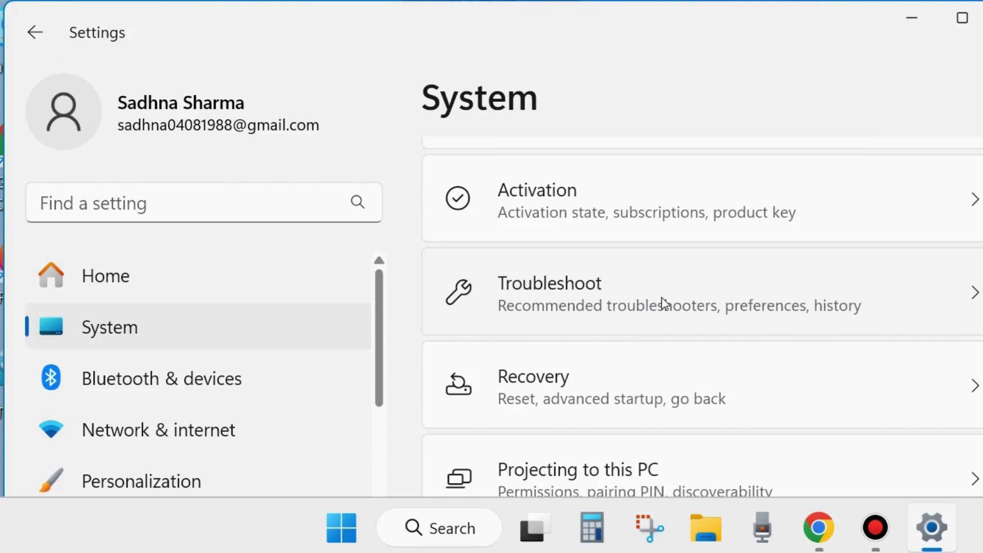
left_click(568, 299)
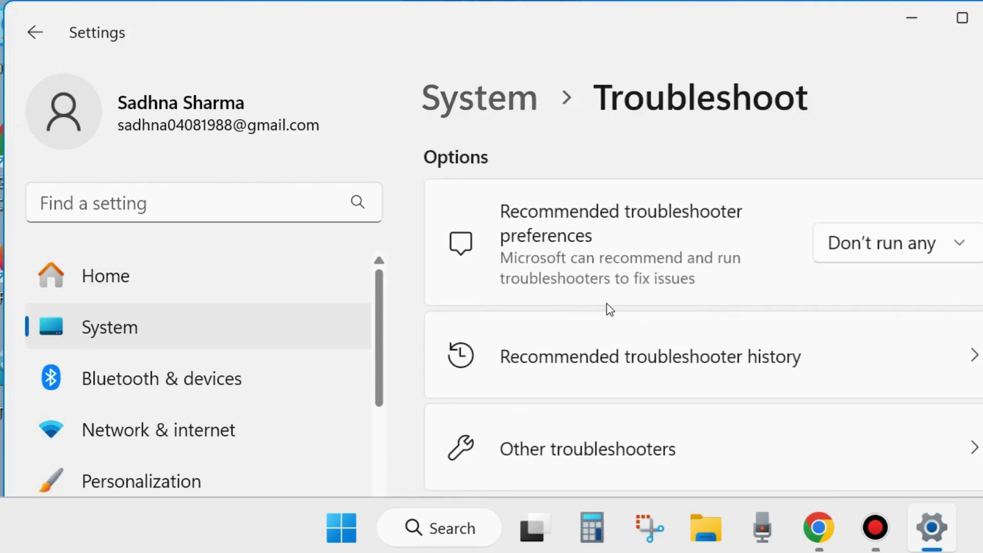
scroll(608, 307, "down", 1)
scroll(609, 308, "down", 1)
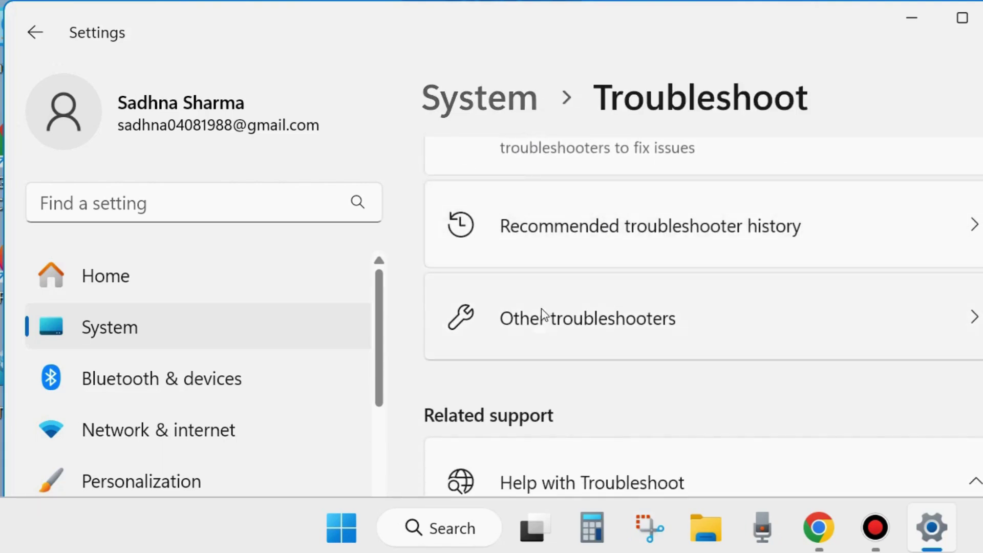
- Run the Windows Update troubleshooter from Other troubleshooters, then close Settings
left_click(598, 326)
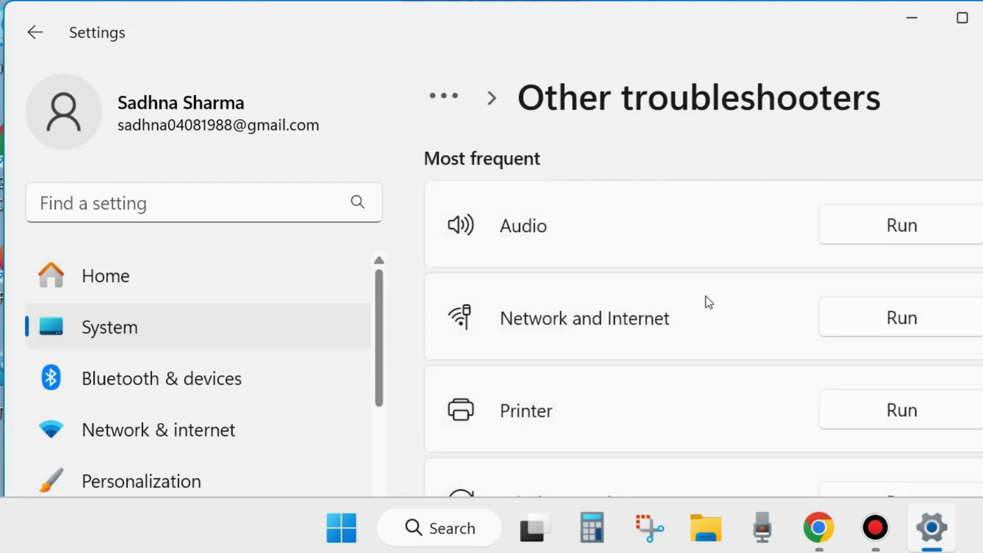
scroll(708, 302, "down", 2)
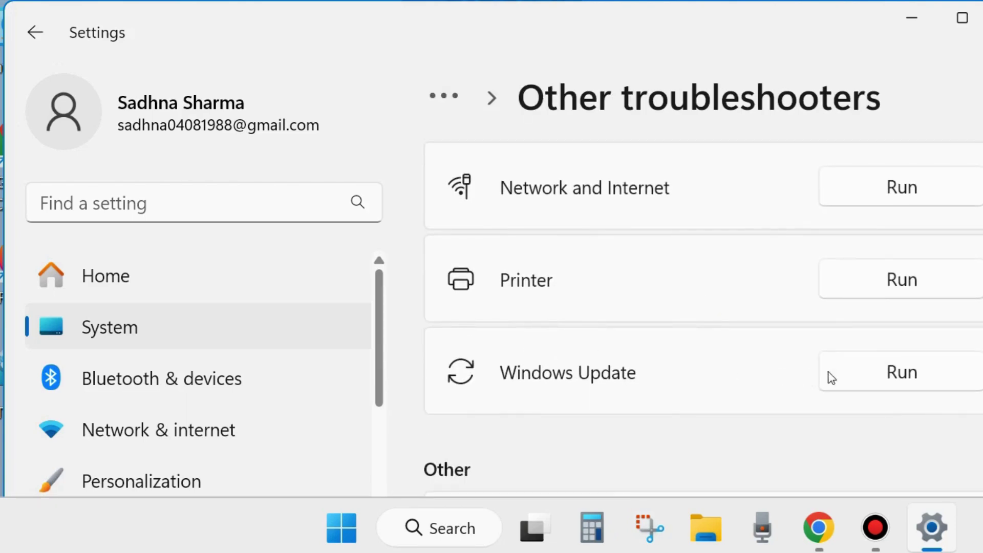
left_click(902, 372)
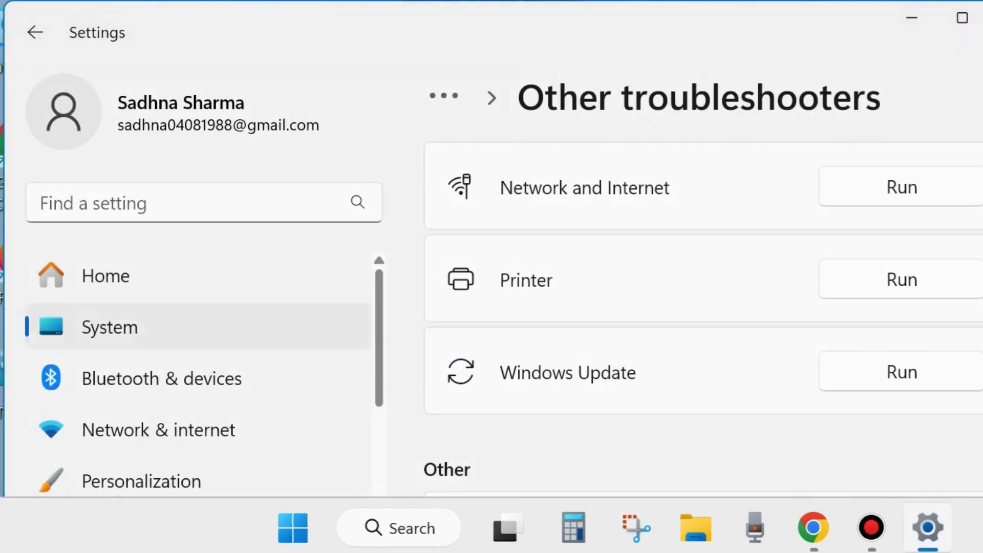
key("alt+F4")
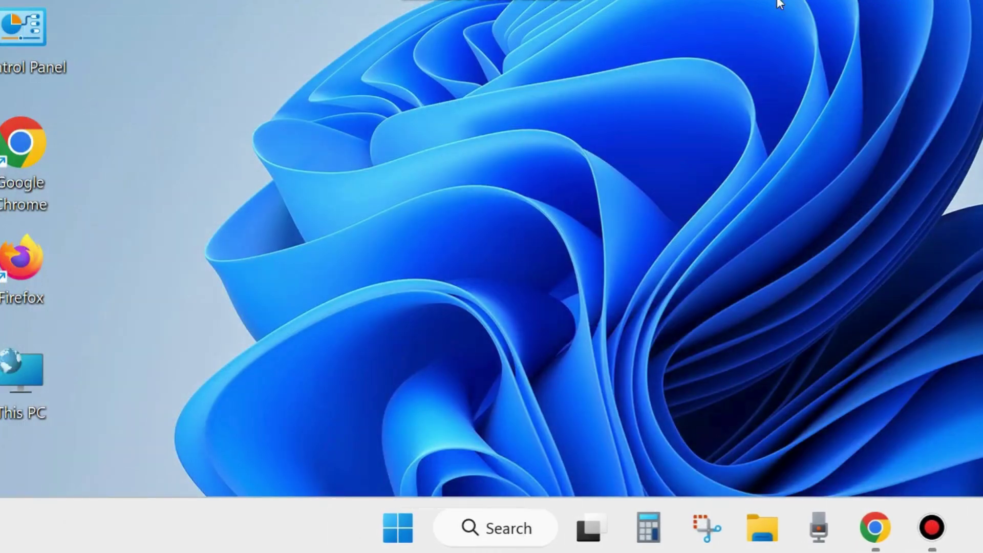
- Open the Run dialog from the Win+X menu and enter cleanmgr
right_click(404, 527)
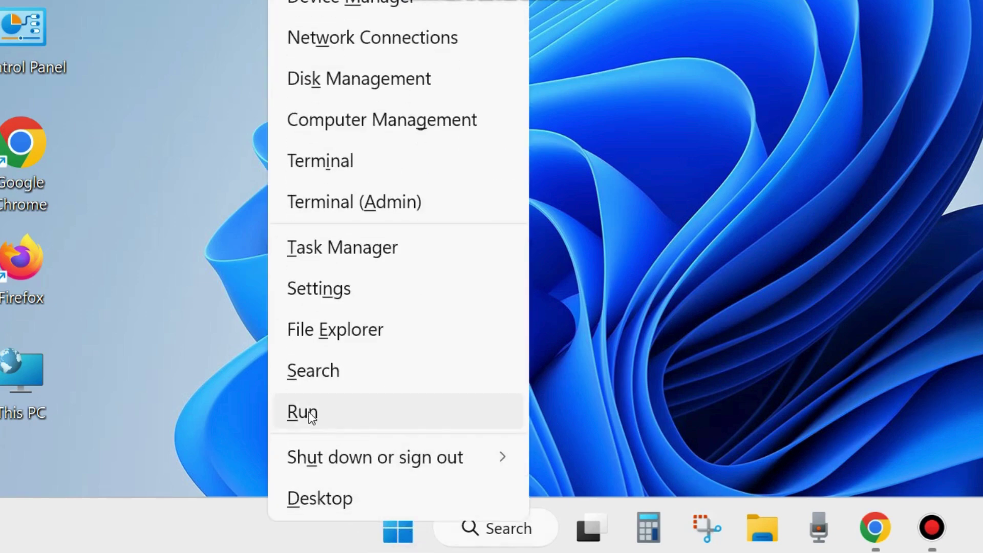
left_click(310, 412)
left_click_drag(259, 213, 478, 110)
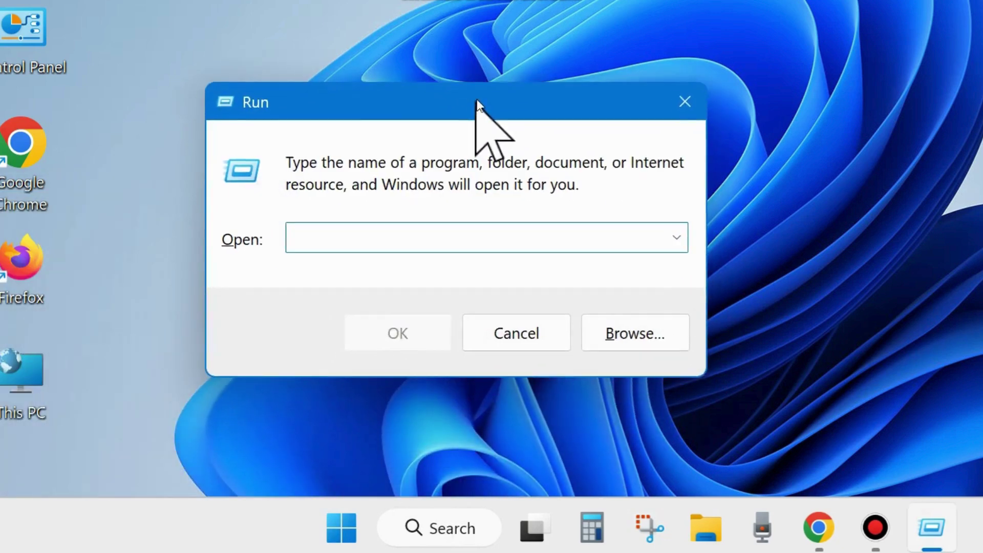
type("cl")
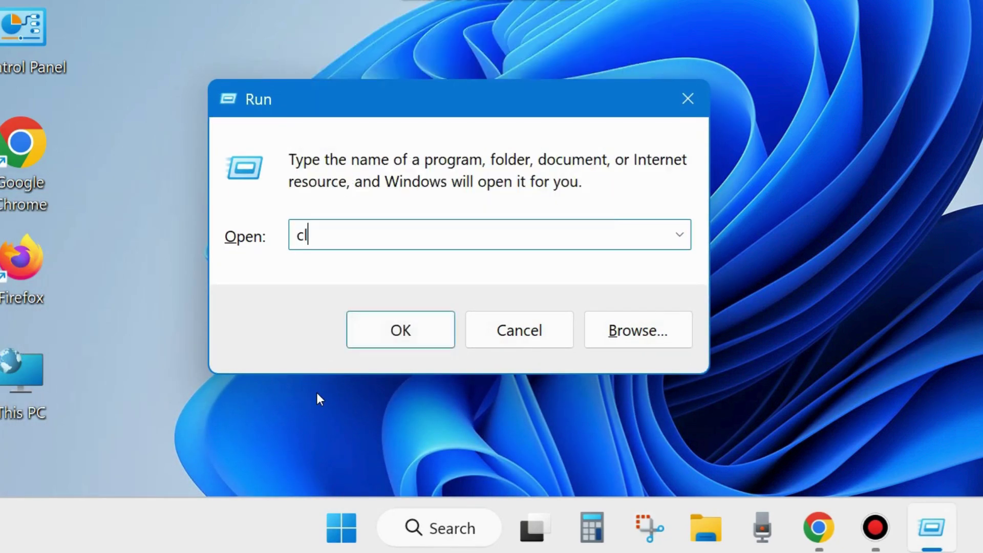
type("eanmgr")
- Launch Disk Cleanup and scan drive Windows (C:)
left_click(402, 331)
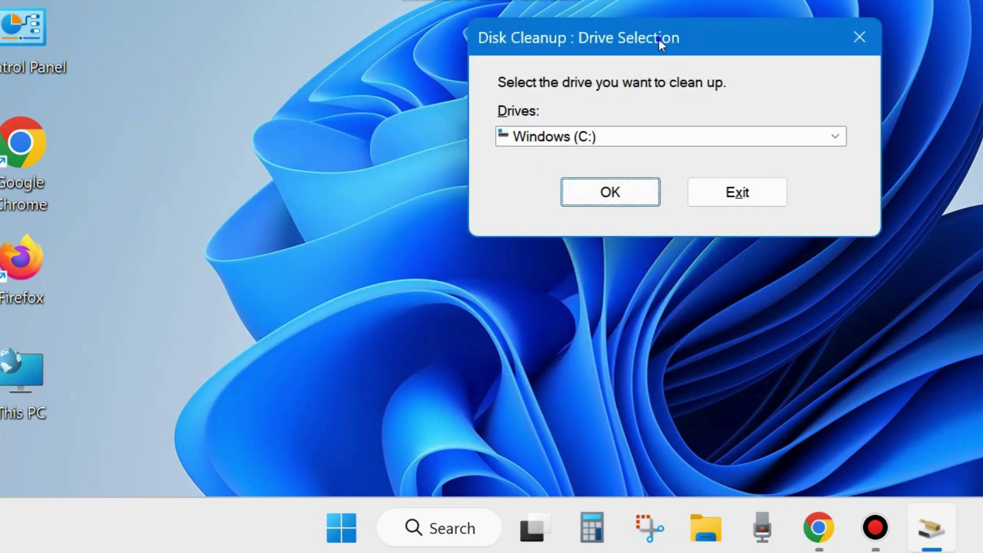
left_click_drag(658, 39, 487, 88)
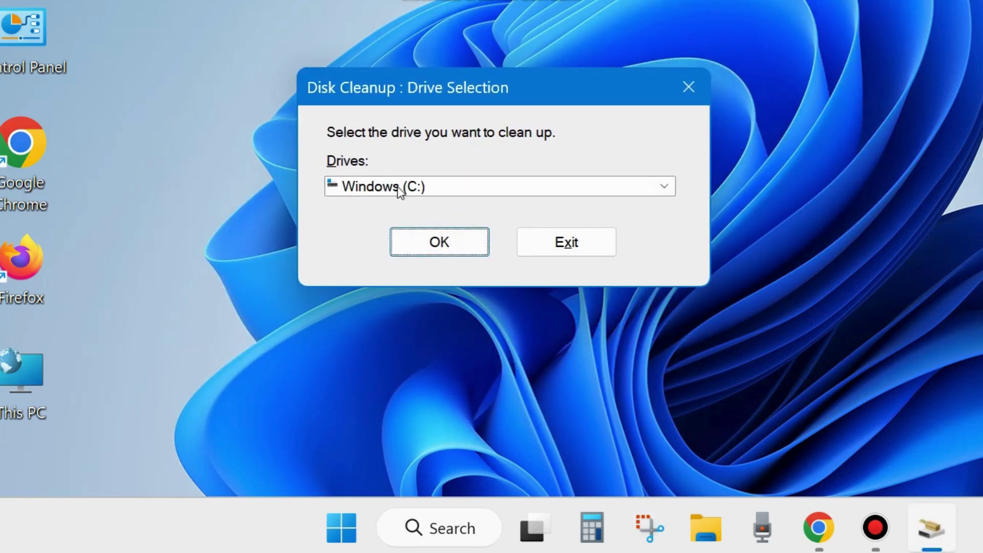
left_click(440, 243)
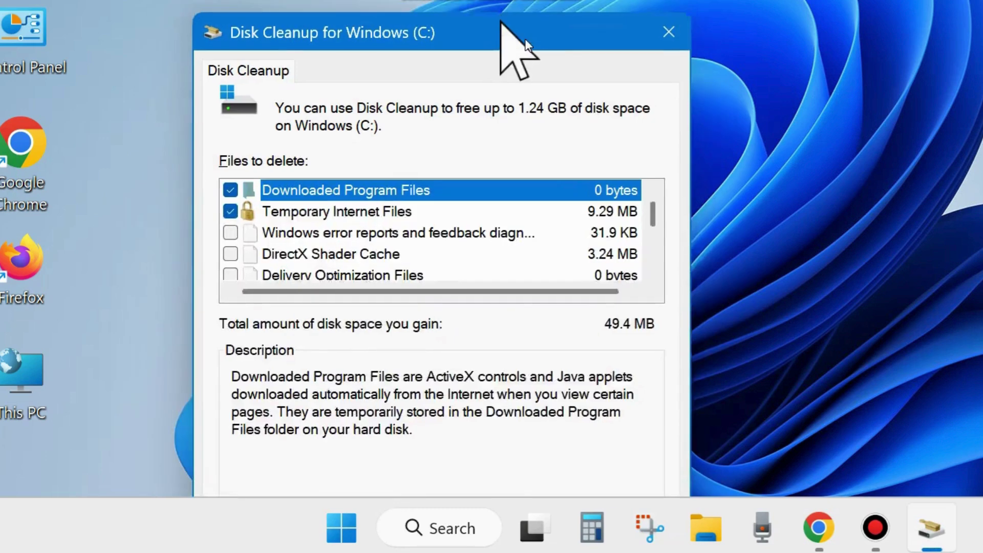
left_click_drag(502, 24, 523, 24)
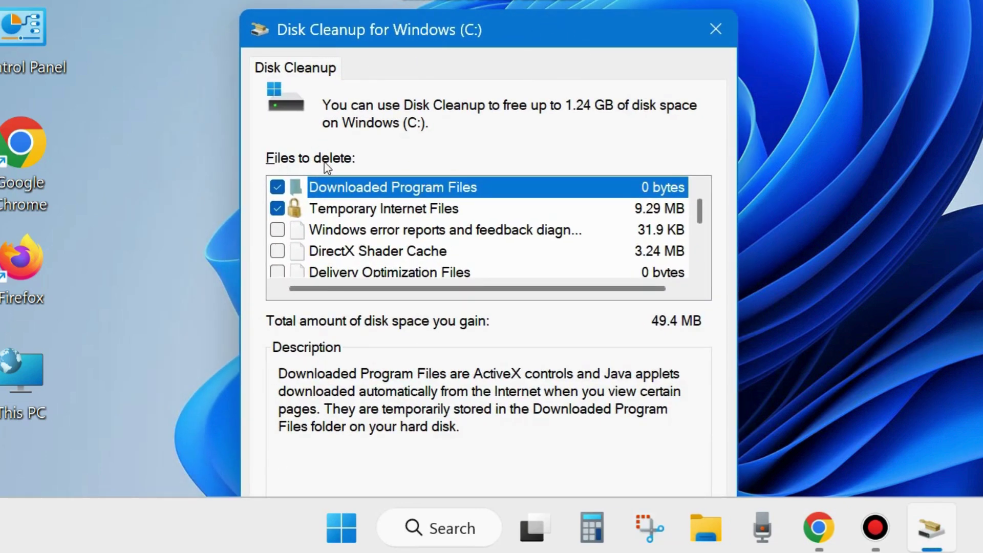
- Tick error reports, shader cache, Delivery Optimization, Recycle Bin, temporary files and file history
left_click(278, 232)
left_click(277, 251)
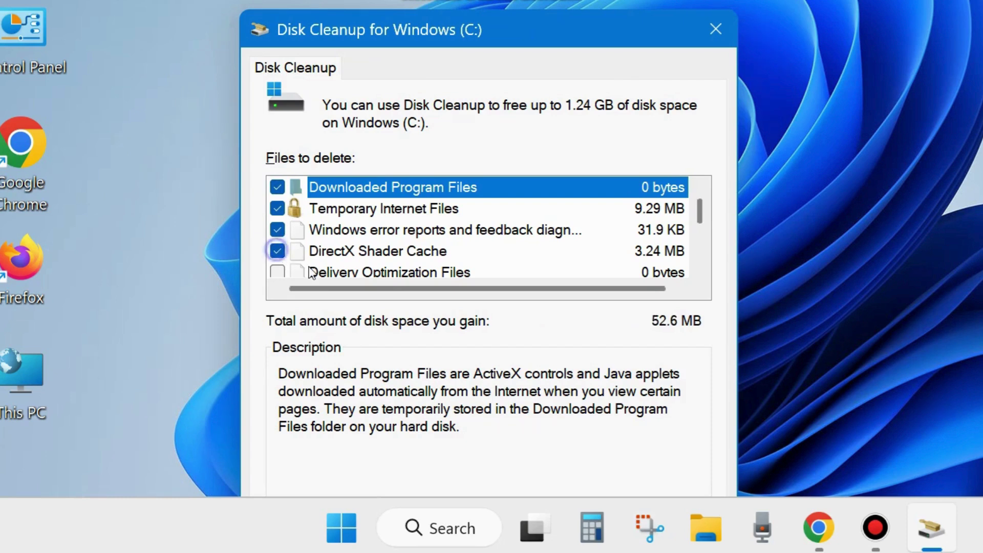
left_click(278, 270)
scroll(339, 270, "down", 1)
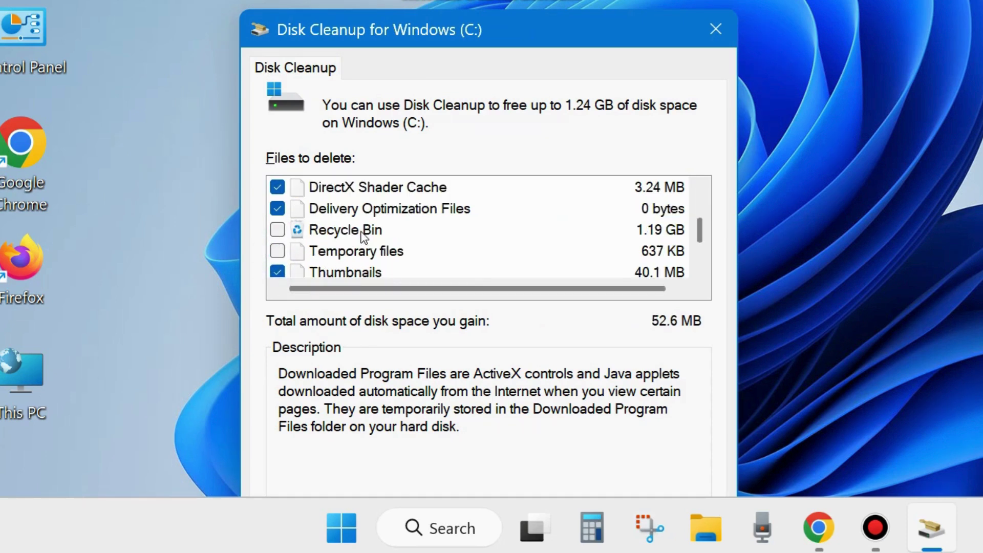
left_click(278, 231)
left_click(279, 252)
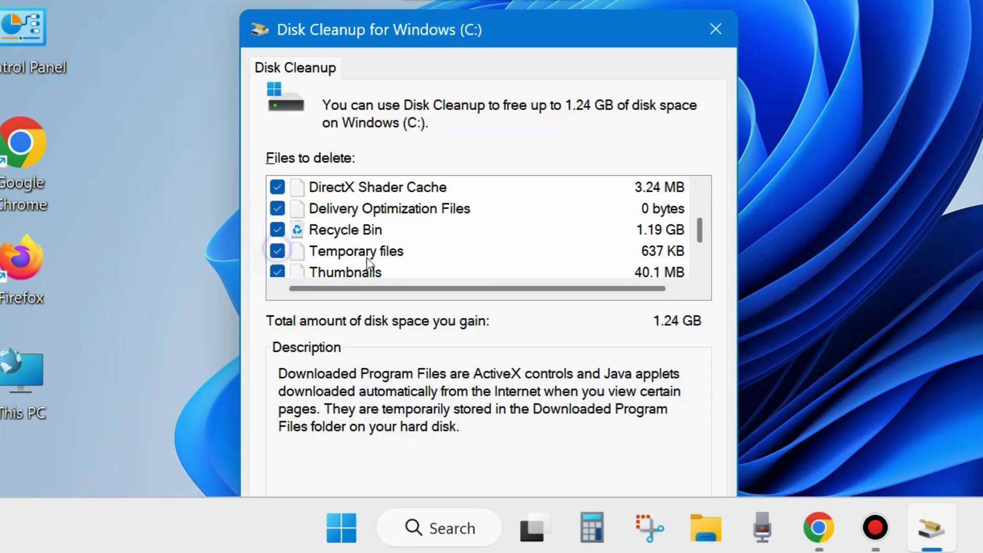
scroll(404, 264, "down", 1)
left_click(282, 252)
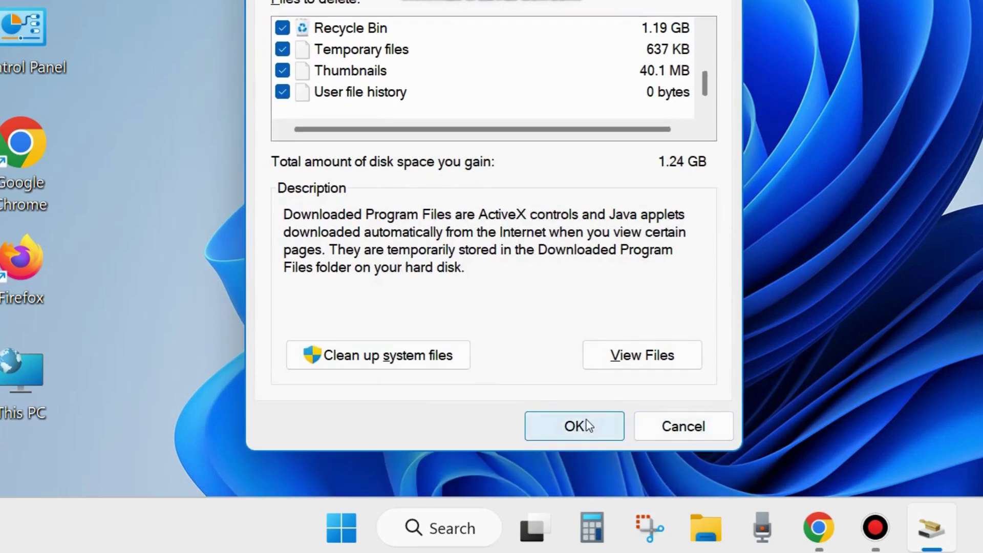
- Delete the selected files from C: and grant administrator permission for protected folders
left_click(579, 422)
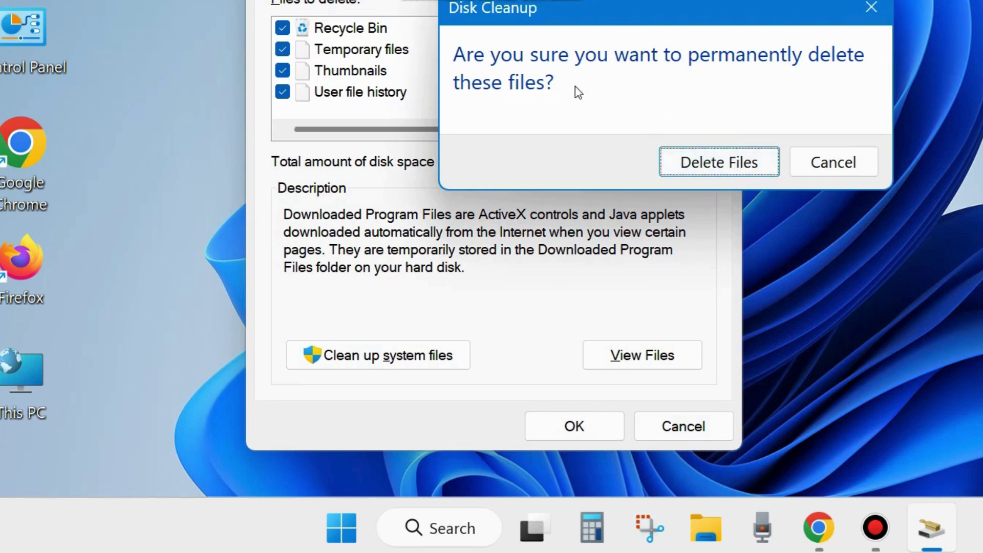
left_click(715, 164)
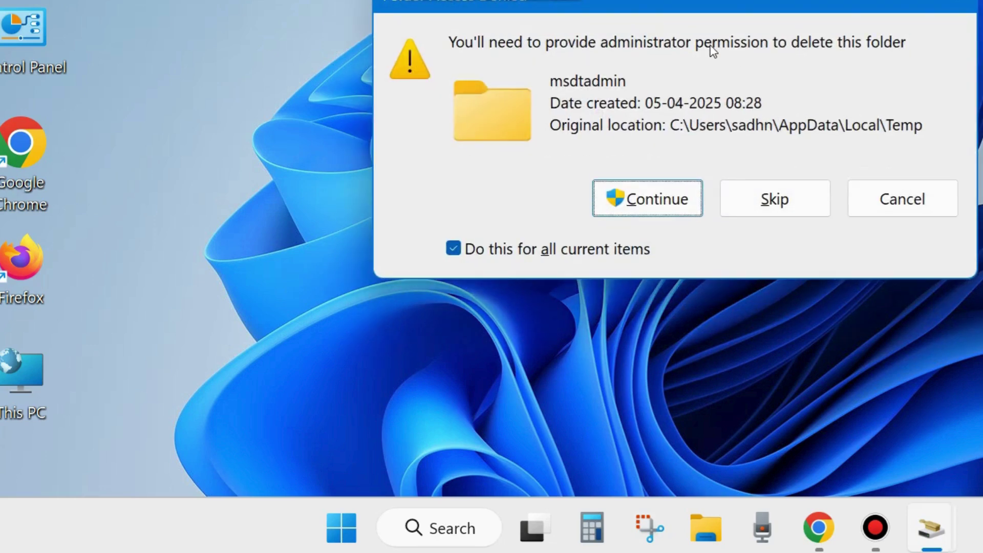
left_click(650, 201)
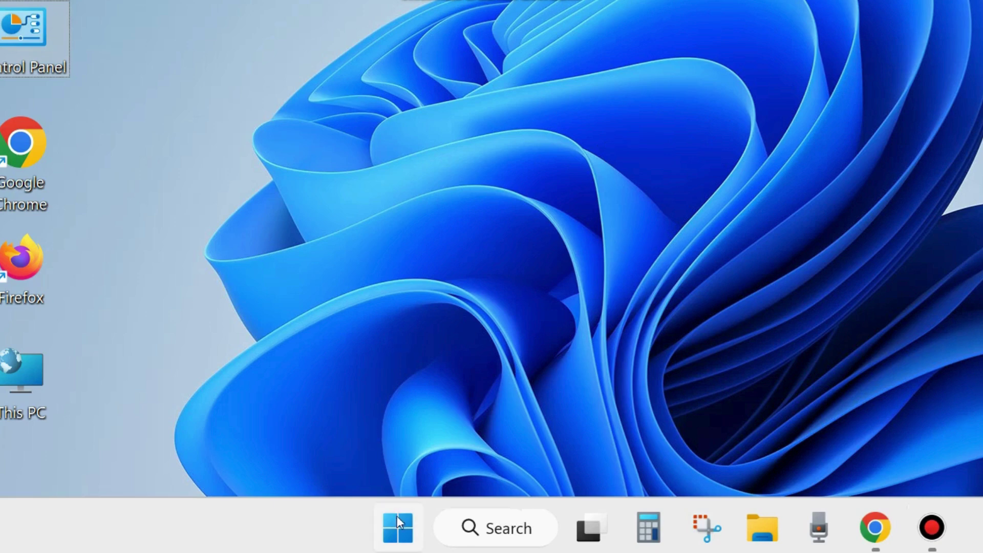
- Run services.msc from the Run dialog to open the Services console
right_click(399, 532)
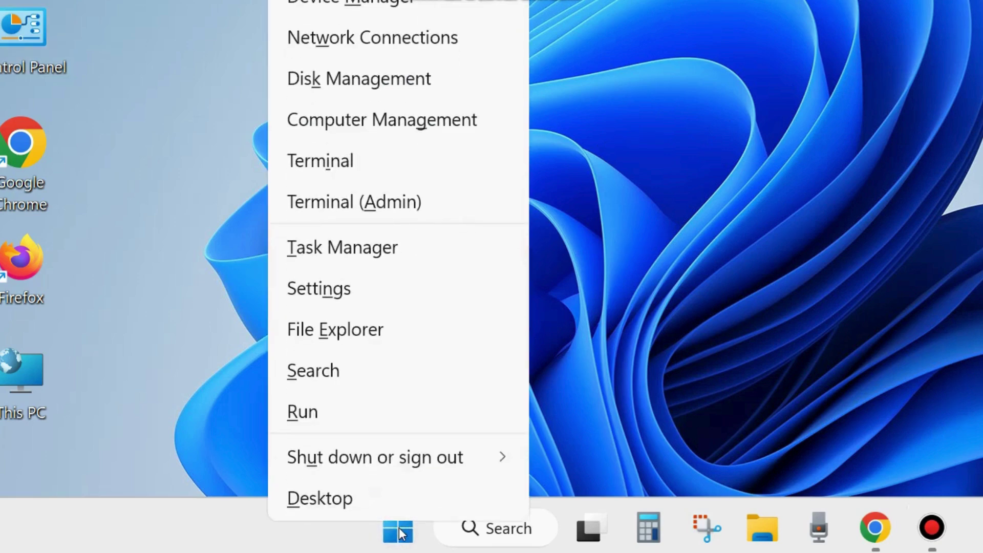
left_click(308, 417)
left_click_drag(215, 212, 473, 97)
type("servic")
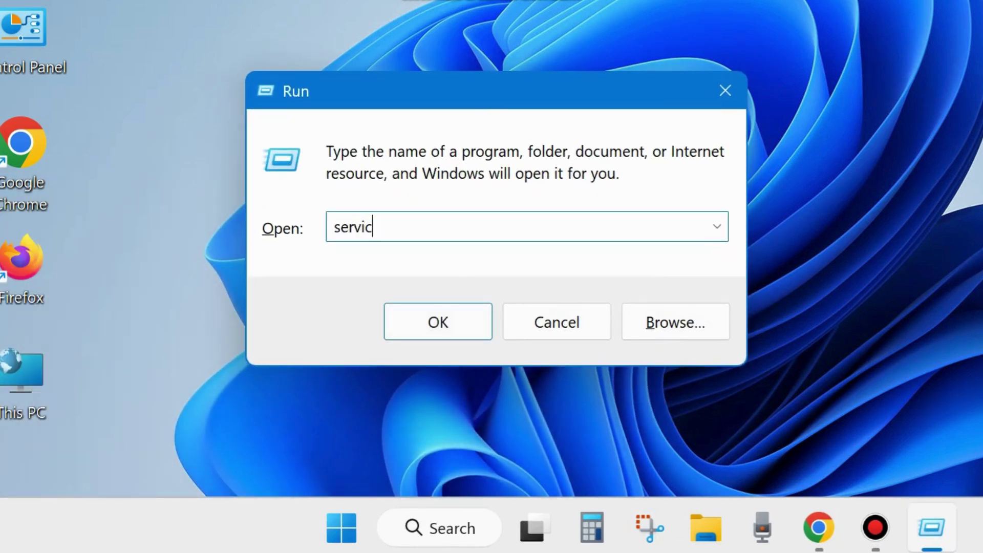
type("es.m")
left_click(438, 321)
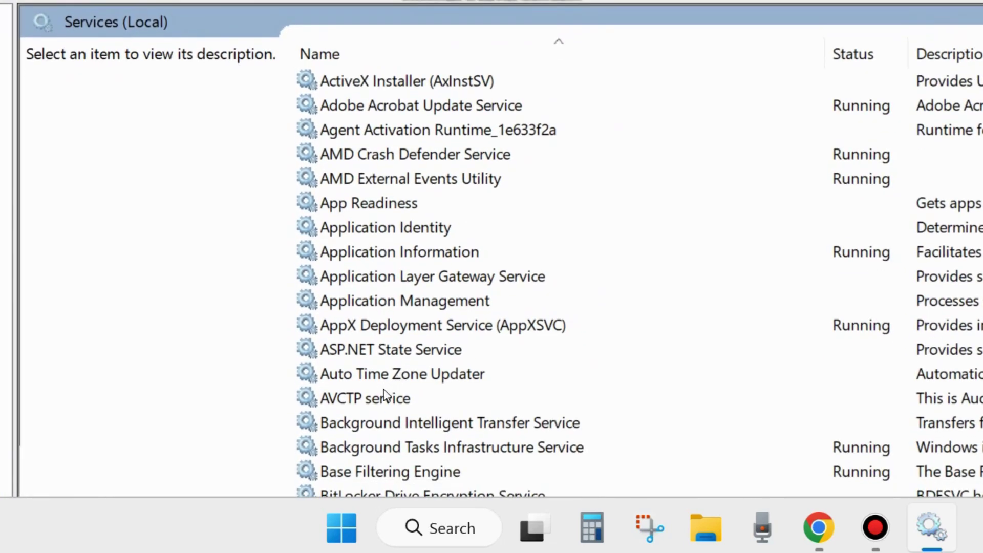
- Start the Background Intelligent Transfer Service from its context menu
scroll(384, 396, "down", 2)
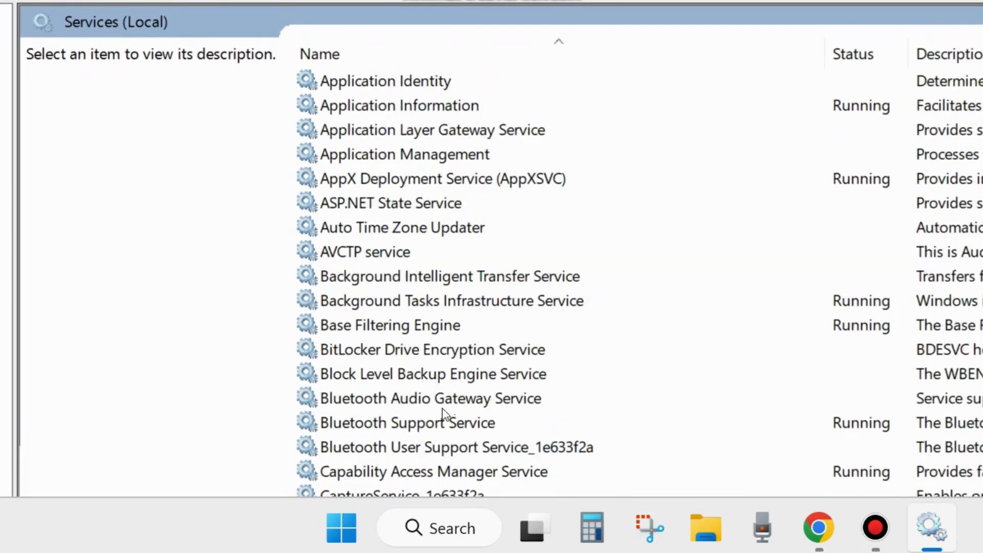
left_click(433, 281)
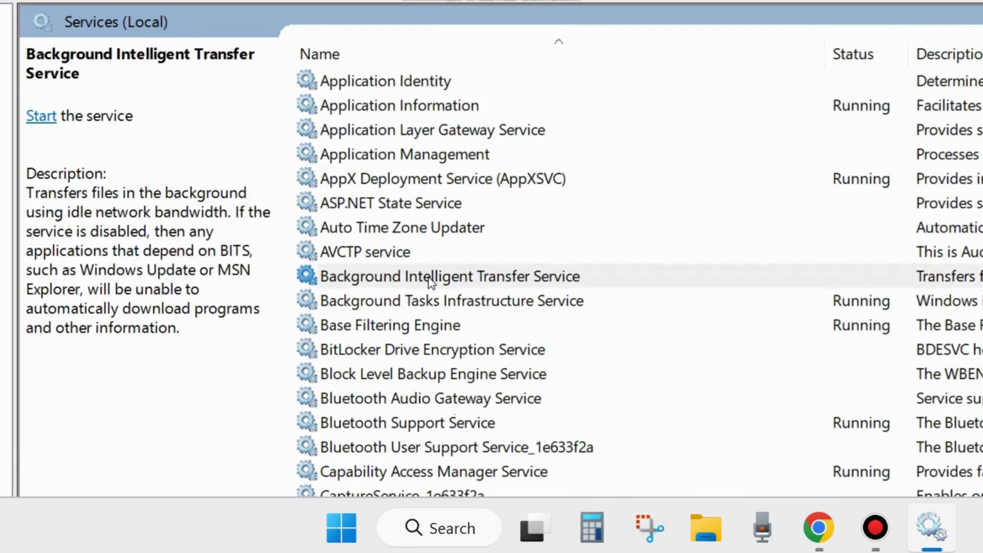
right_click(481, 279)
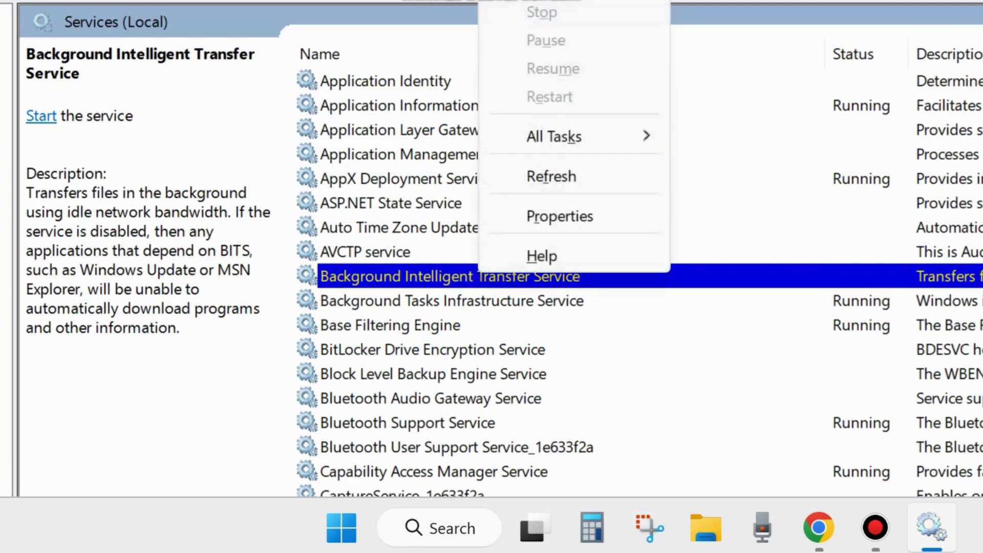
key("Escape")
scroll(409, 269, "up", 2)
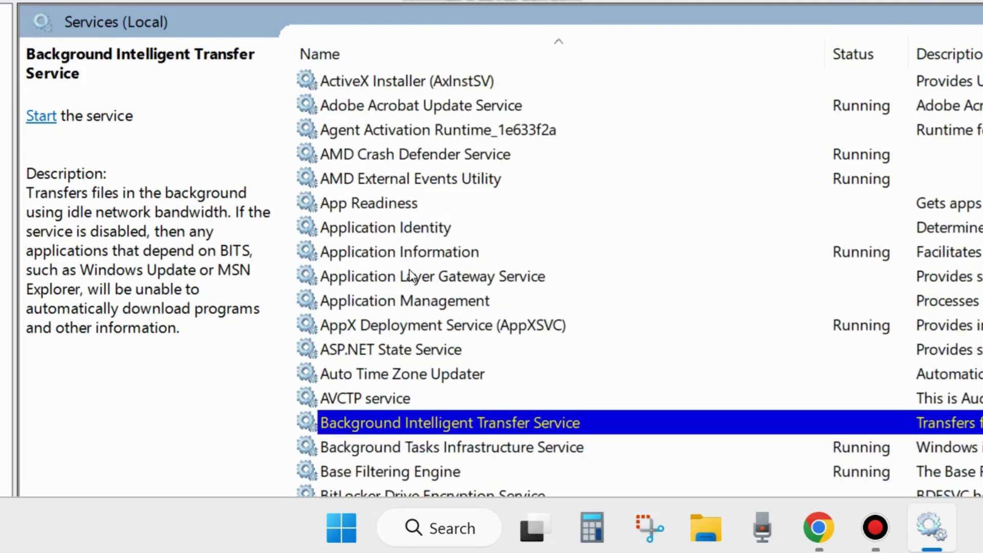
right_click(369, 425)
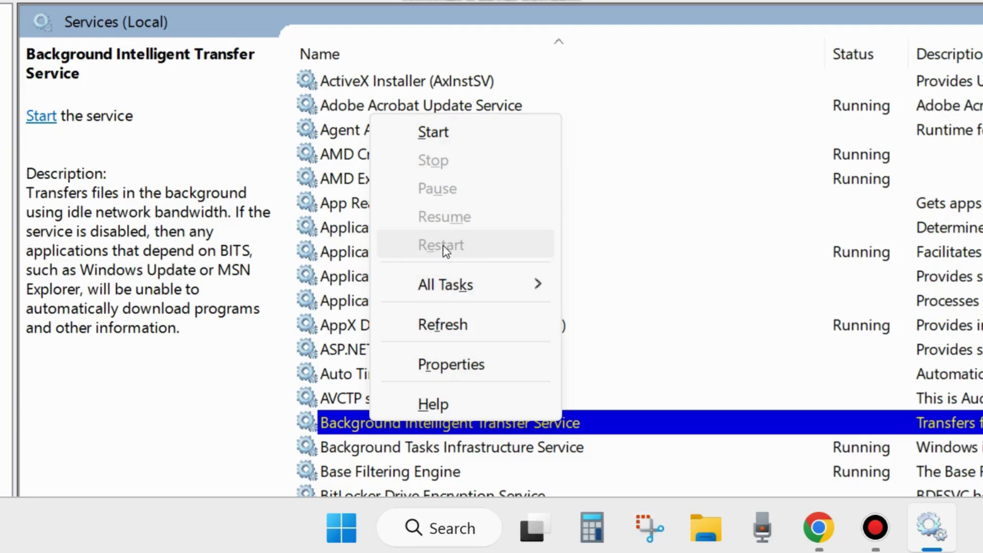
left_click(435, 135)
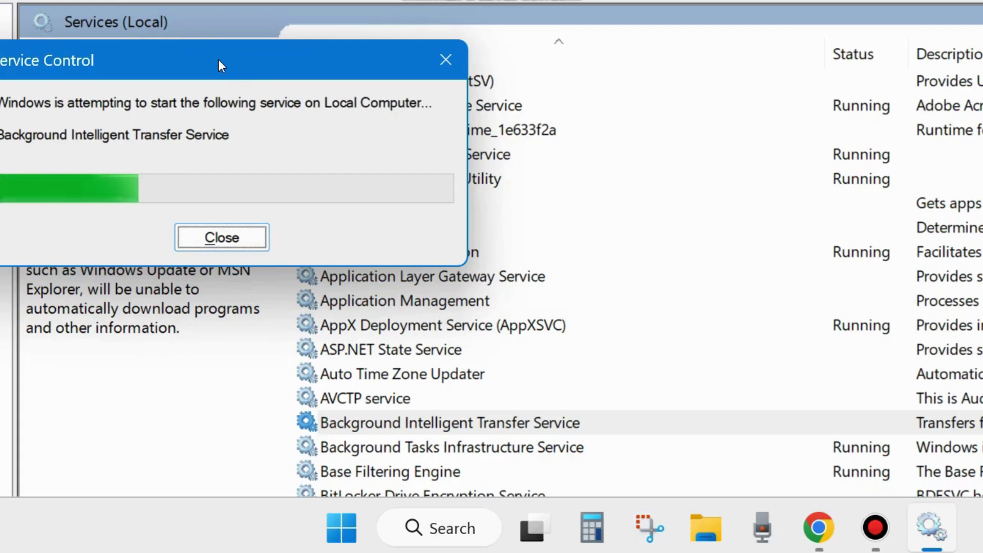
left_click_drag(218, 59, 393, 96)
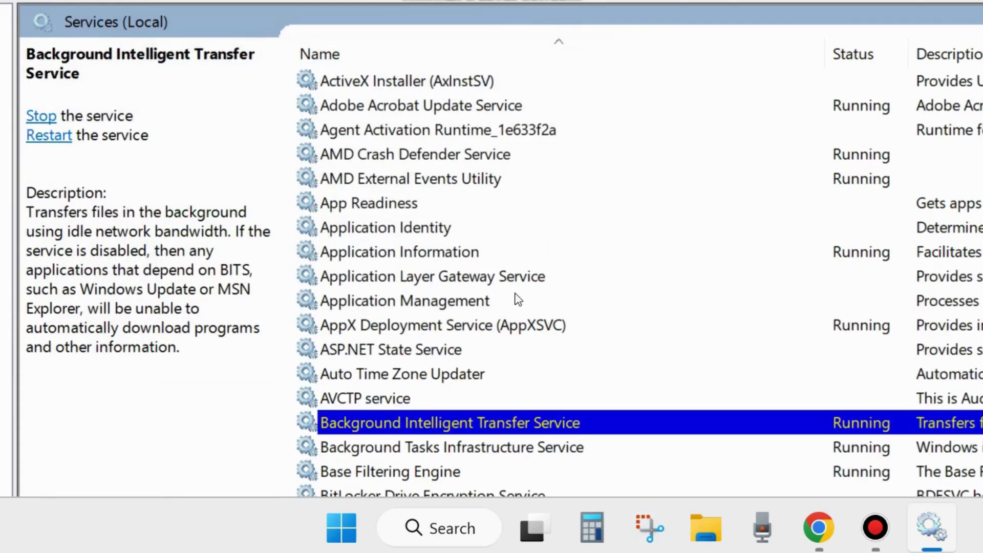
- Set the BITS startup type to Automatic in its properties and apply it
double_click(414, 420)
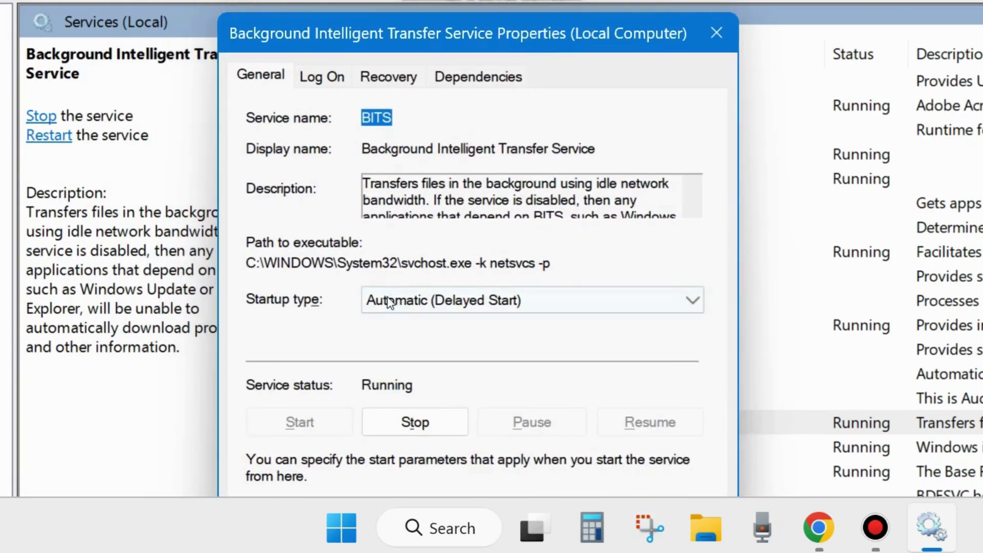
left_click(532, 300)
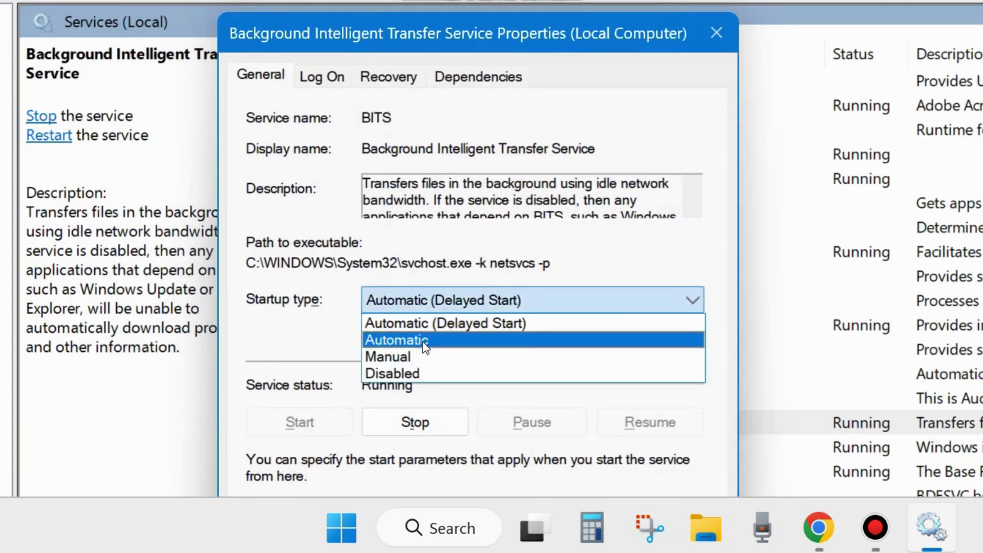
left_click(422, 342)
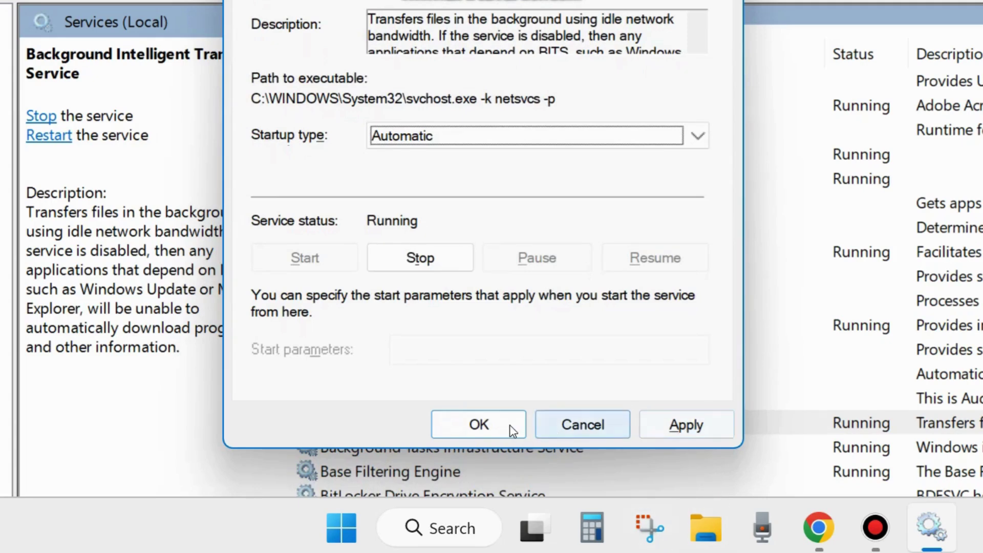
left_click(681, 424)
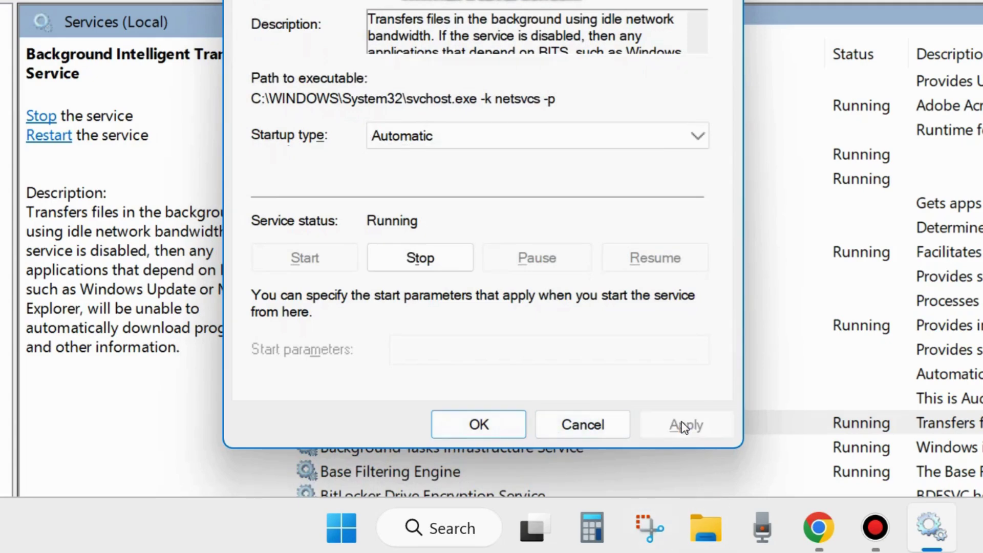
left_click(485, 422)
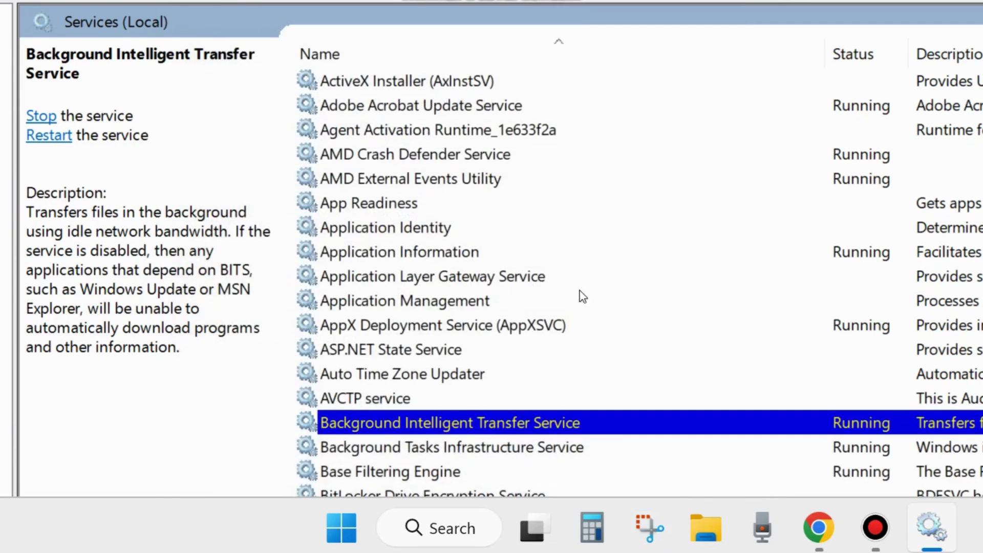
scroll(526, 329, "down", 1)
scroll(526, 329, "down", 5)
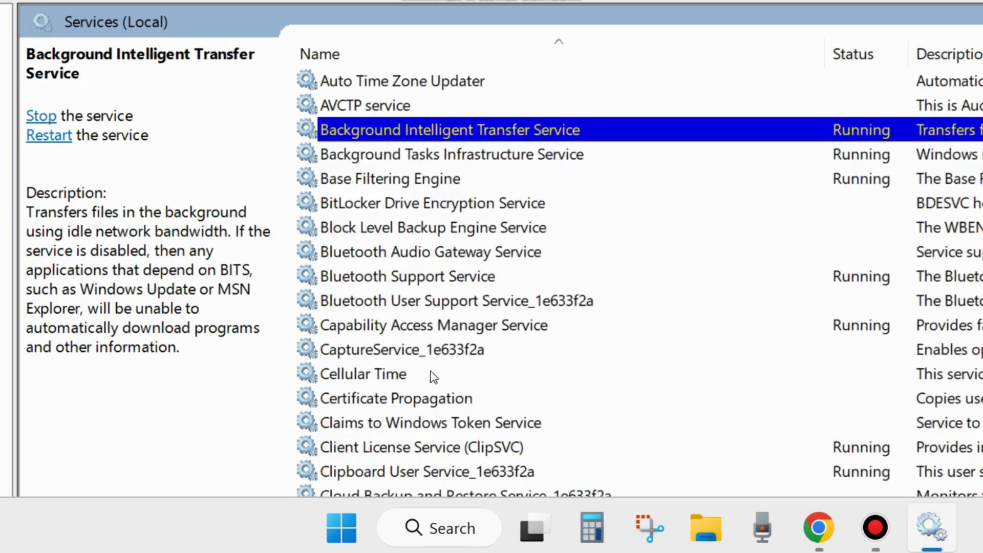
scroll(393, 381, "down", 6)
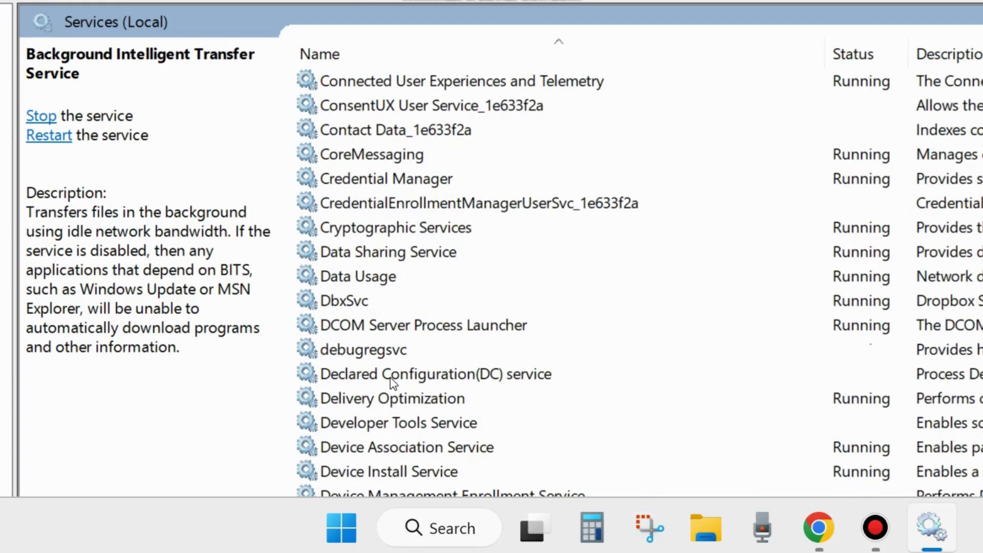
- Restart Cryptographic Services from its context menu
left_click(392, 231)
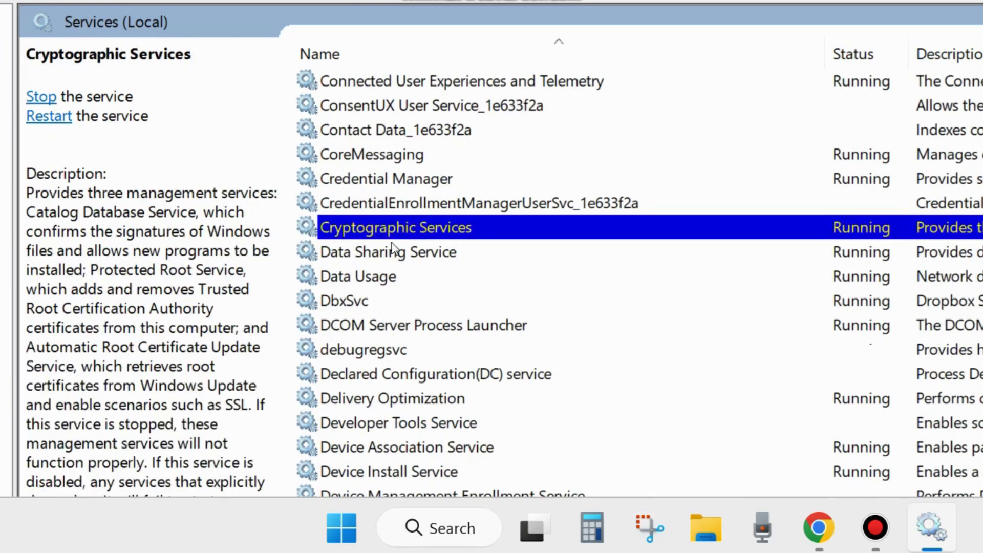
scroll(419, 284, "up", 2)
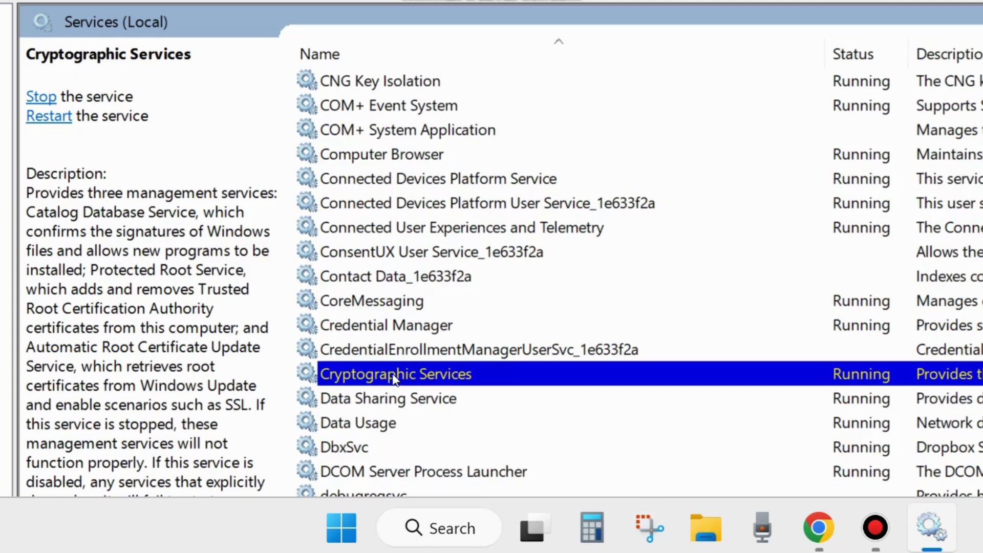
right_click(416, 377)
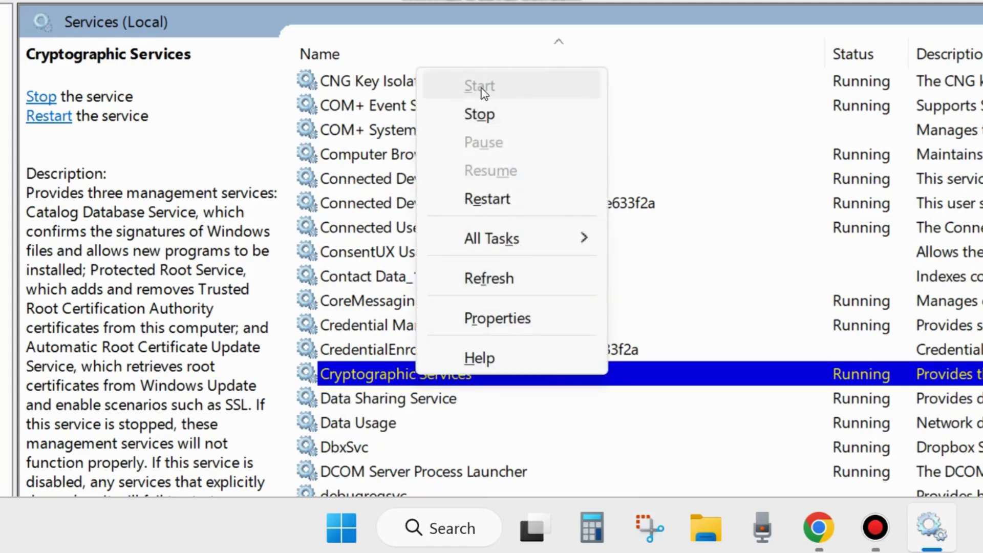
left_click(487, 199)
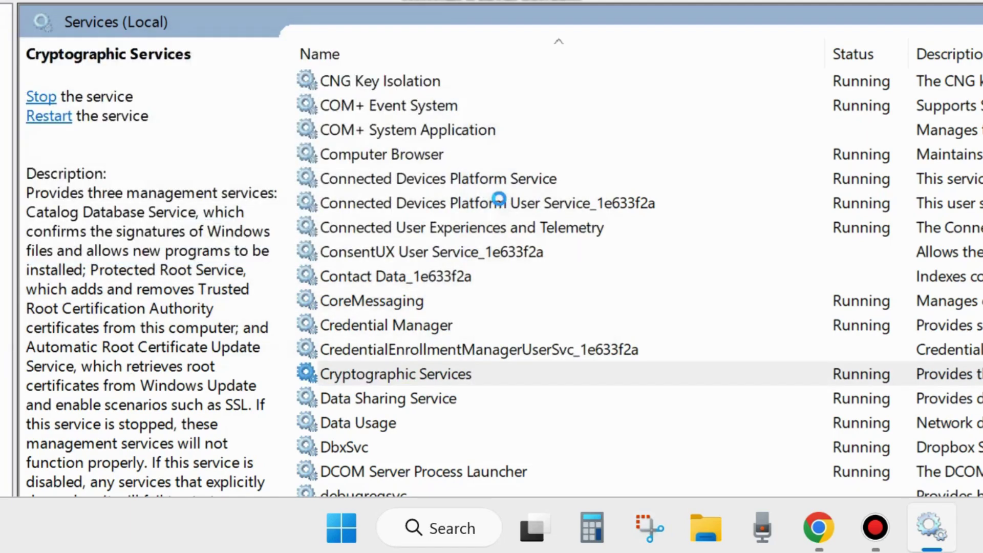
- Confirm the Cryptographic Services startup type as Automatic and apply it
double_click(430, 379)
left_click(416, 136)
left_click(421, 174)
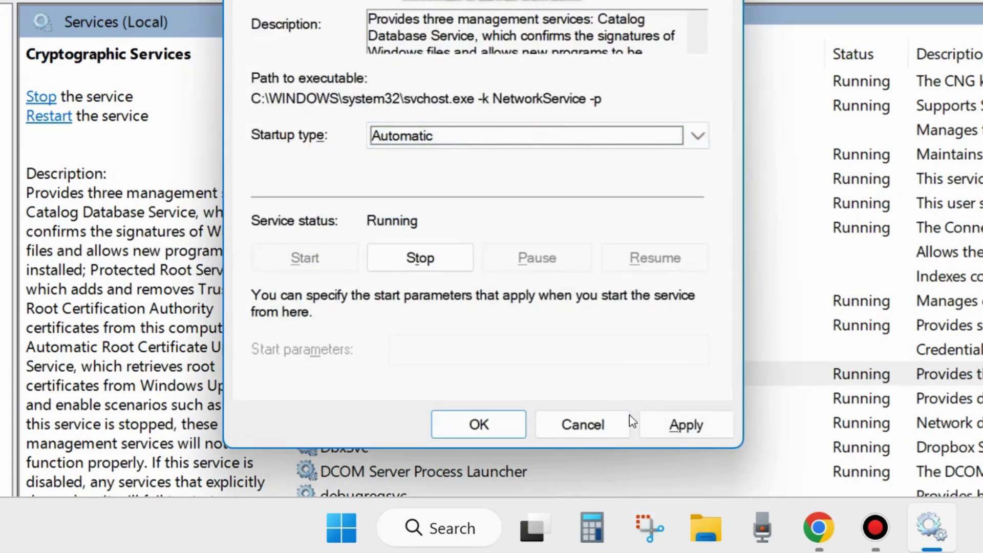
left_click(673, 425)
left_click(482, 423)
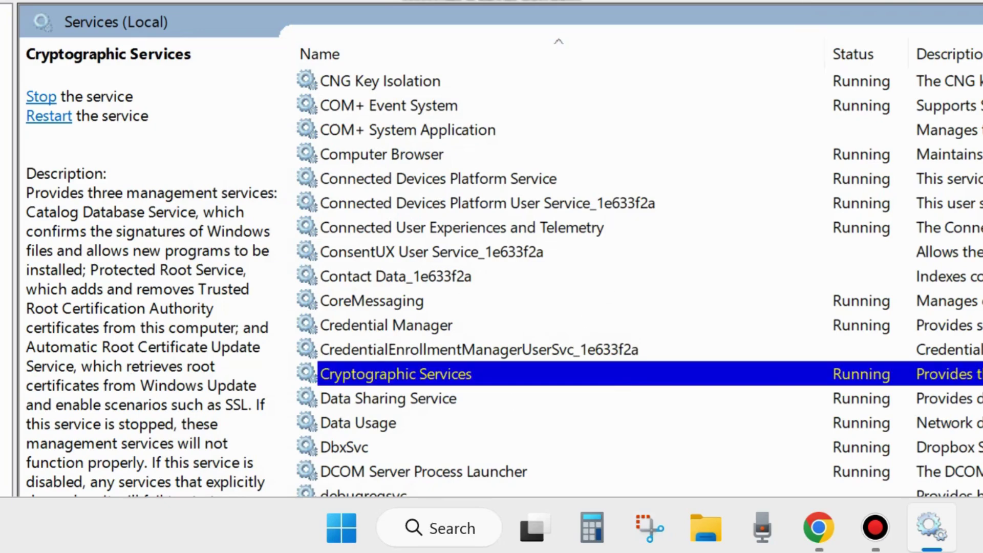
- Find Windows Installer in the list and start it from its context menu
scroll(496, 283, "down", 8)
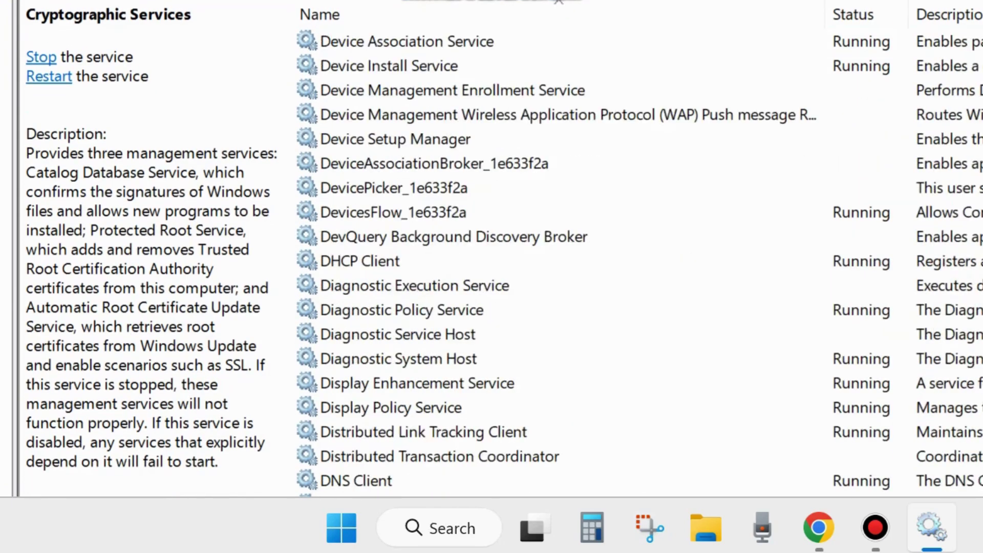
scroll(497, 283, "down", 20)
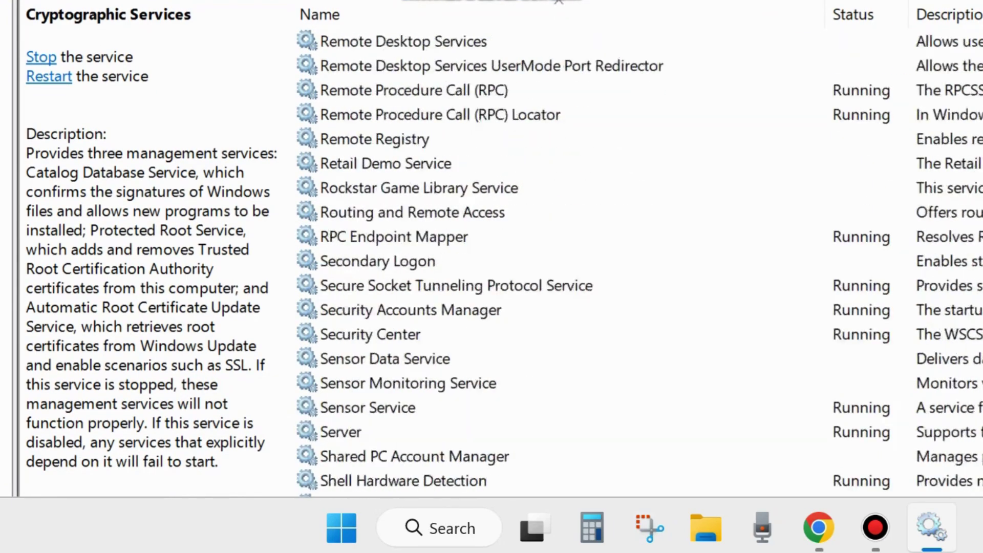
scroll(497, 283, "down", 6)
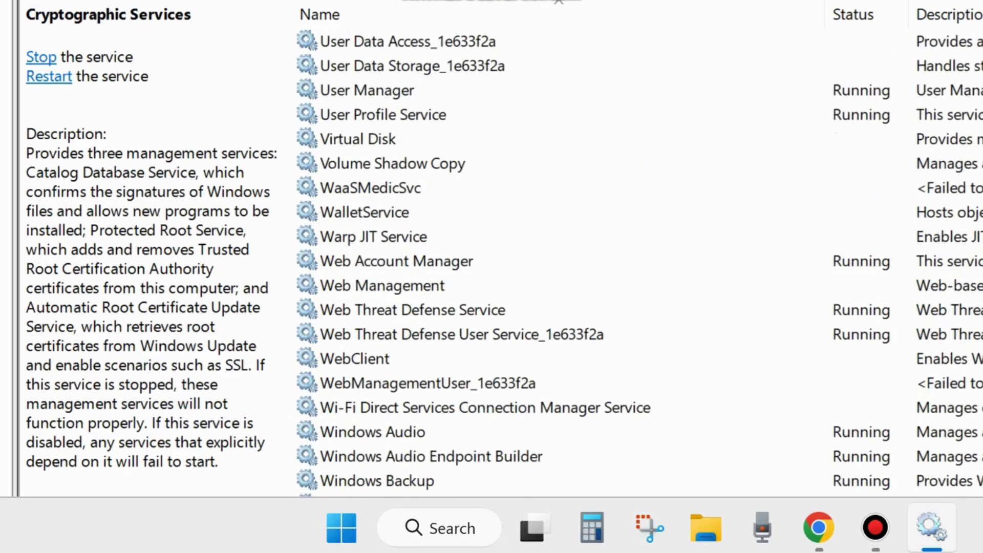
scroll(496, 283, "down", 3)
scroll(473, 432, "down", 4)
scroll(463, 421, "up", 1)
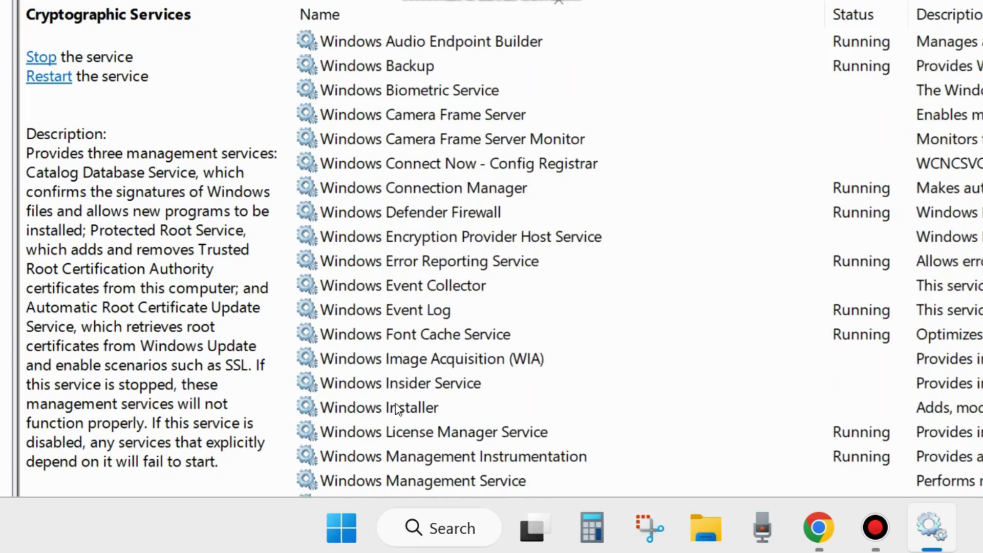
left_click(409, 415)
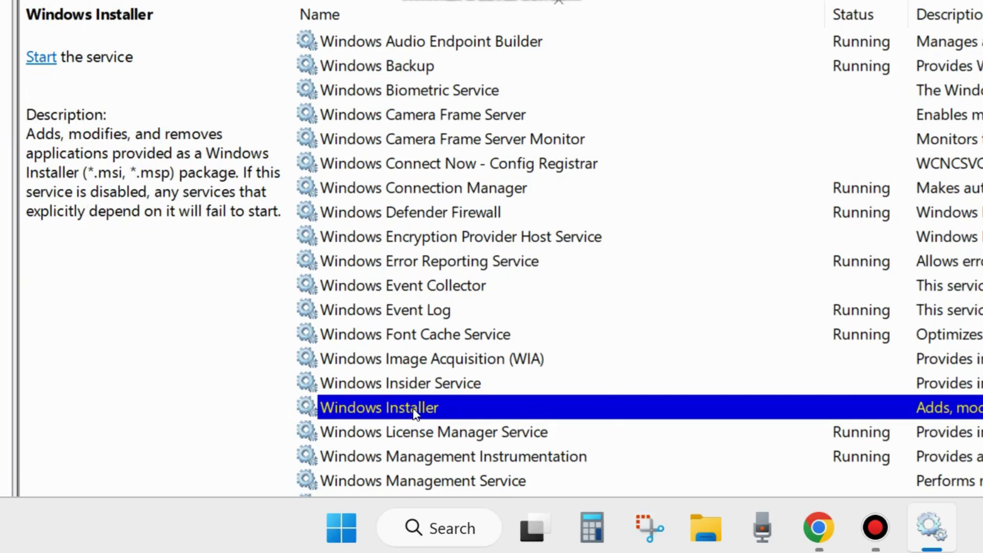
right_click(414, 412)
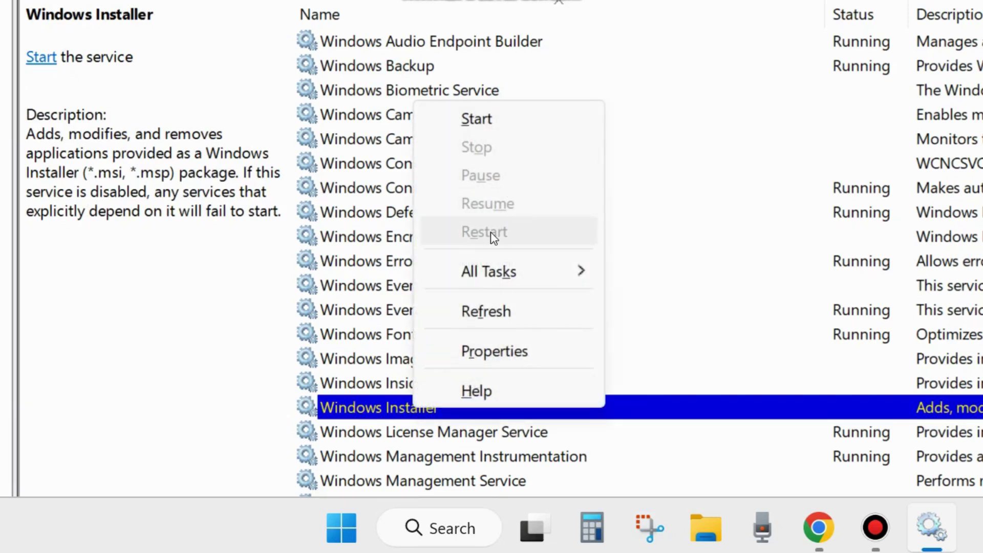
left_click(476, 119)
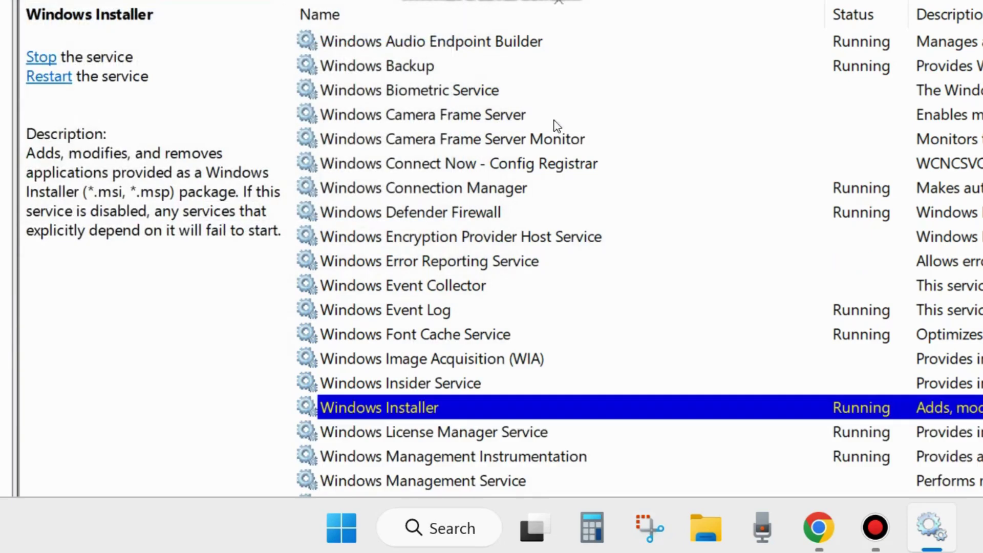
- Check the Windows Installer properties, leaving startup type at Manual, and close them
double_click(408, 408)
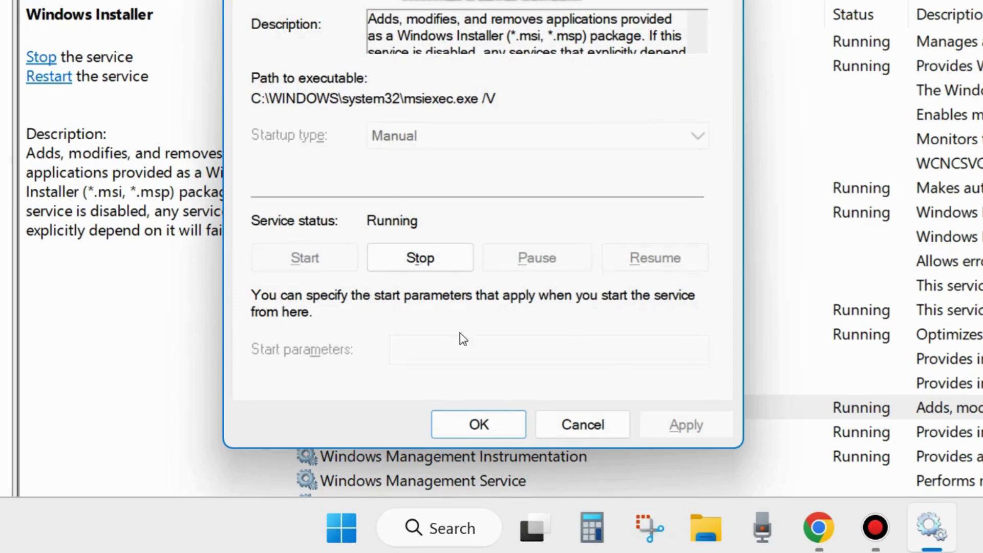
left_click(481, 422)
scroll(497, 348, "down", 5)
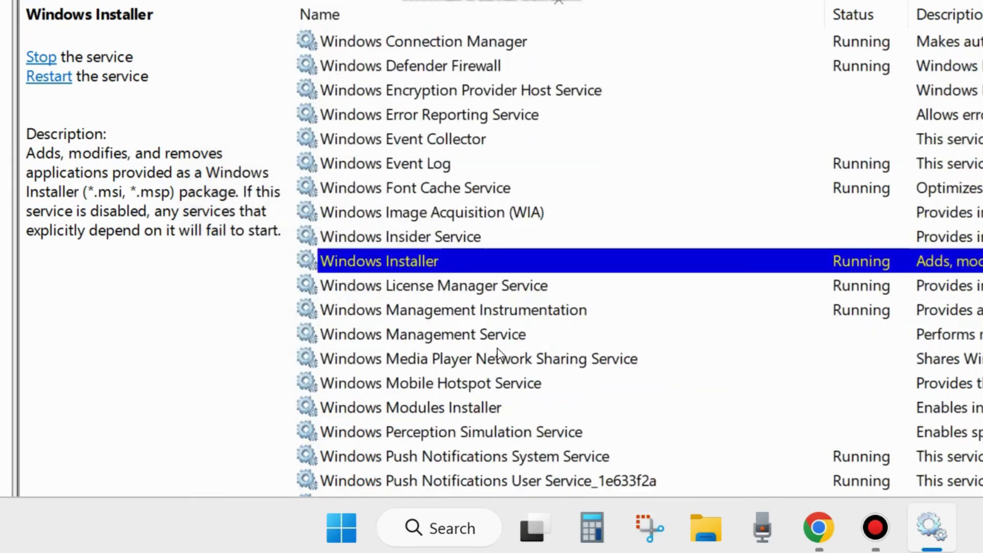
- Restart the Windows Update service from its right-click menu
left_click(395, 413)
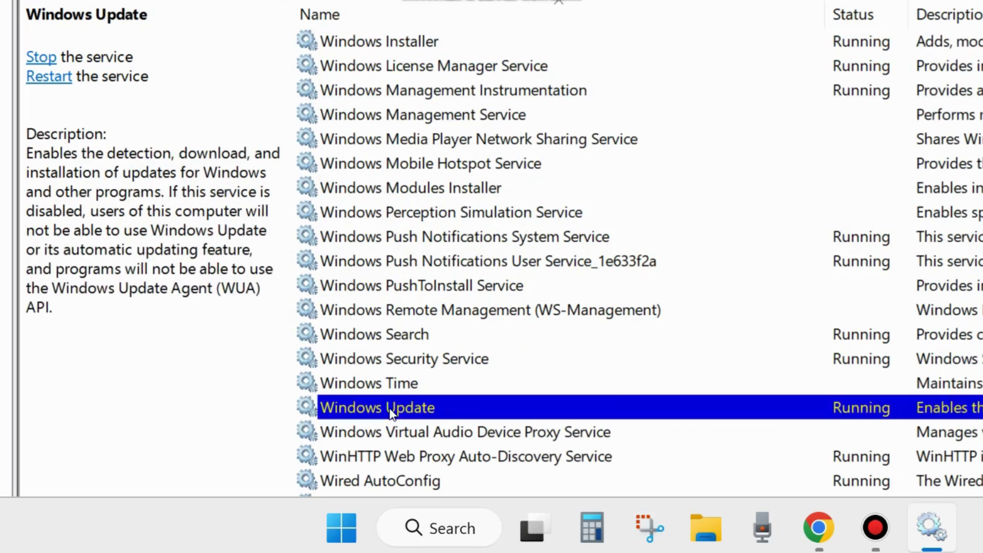
right_click(409, 413)
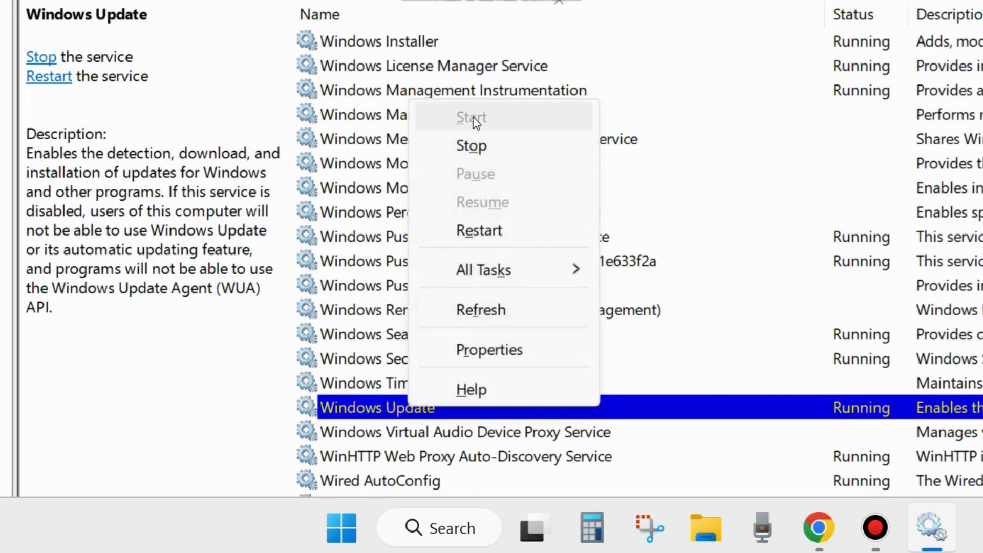
left_click(483, 234)
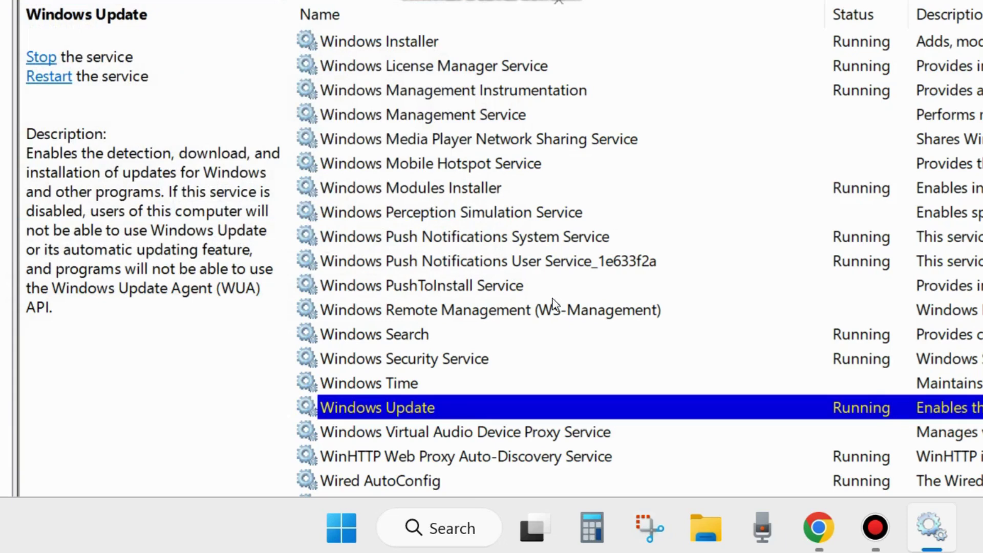
- Set the Windows Update service's startup type to Automatic and apply it
double_click(425, 405)
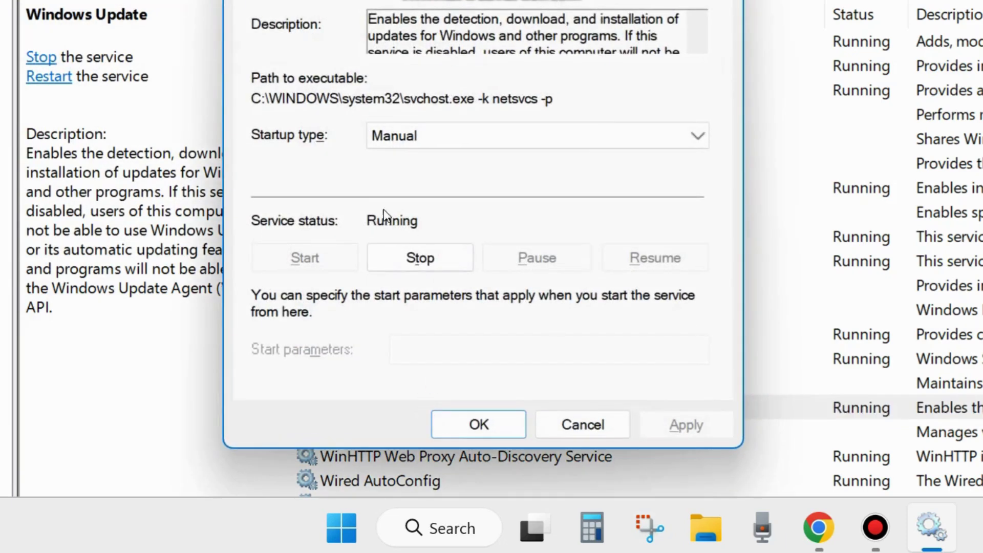
left_click(425, 136)
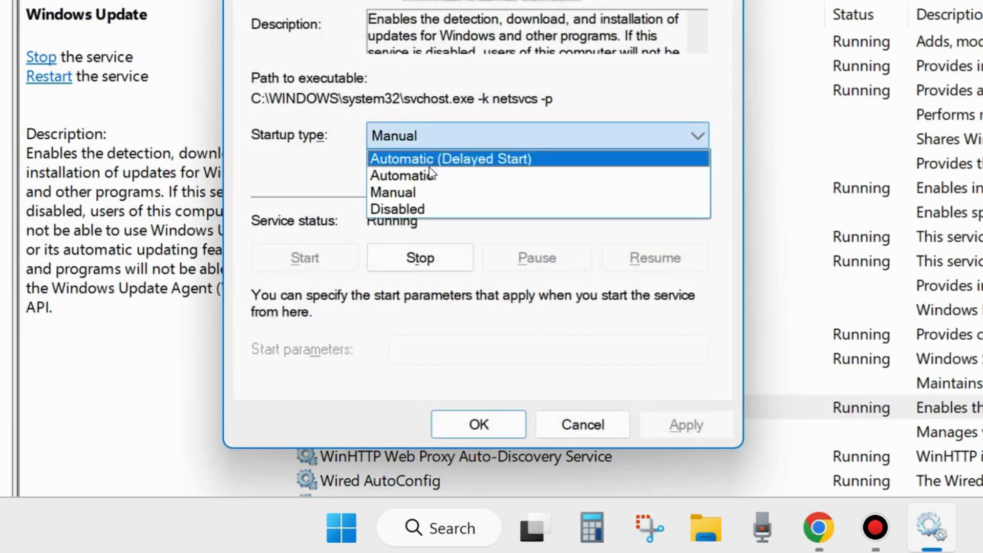
left_click(427, 176)
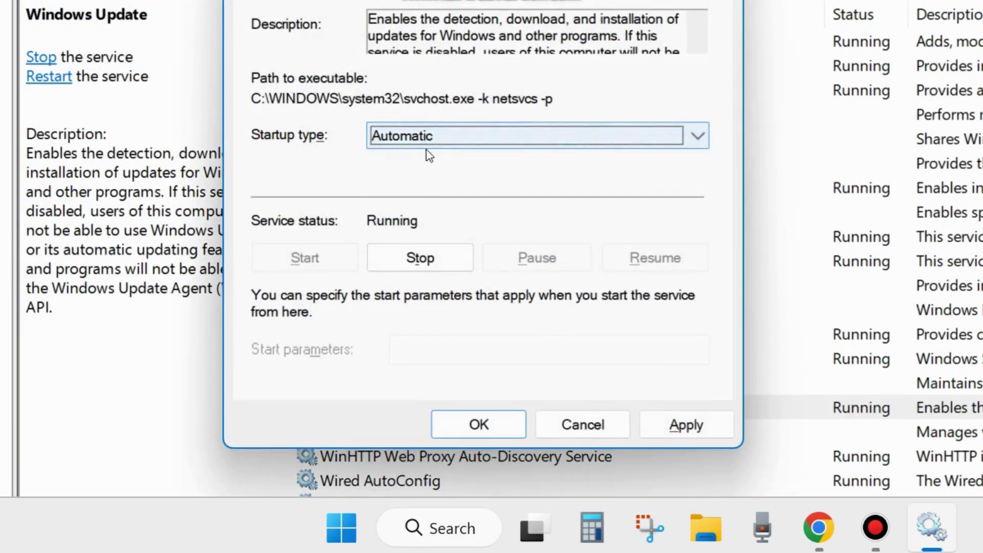
left_click(690, 425)
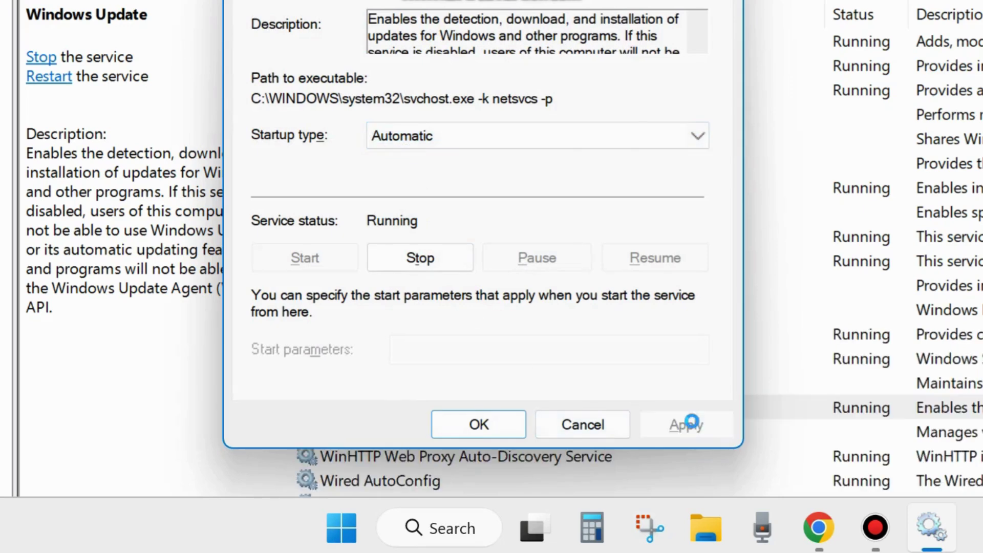
left_click(481, 424)
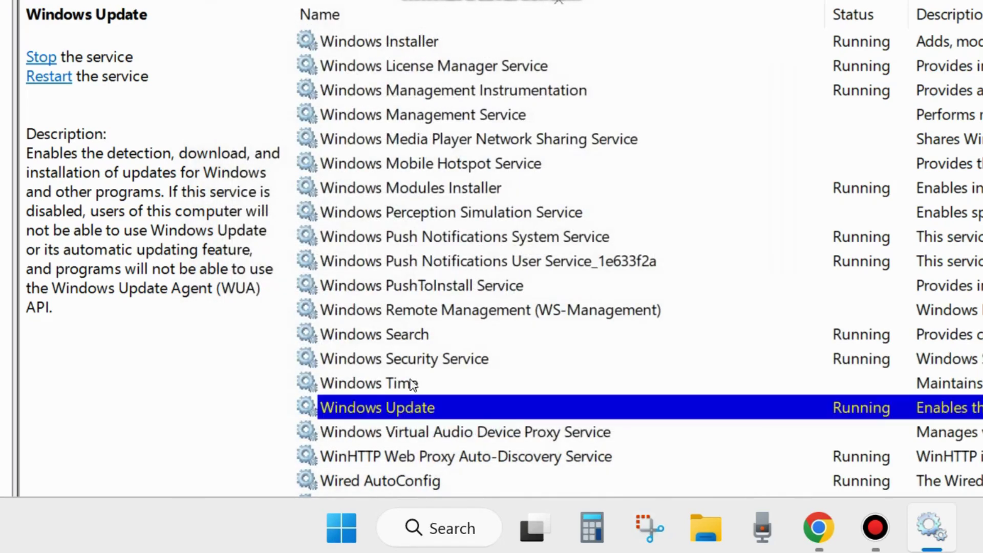
scroll(510, 290, "up", 15)
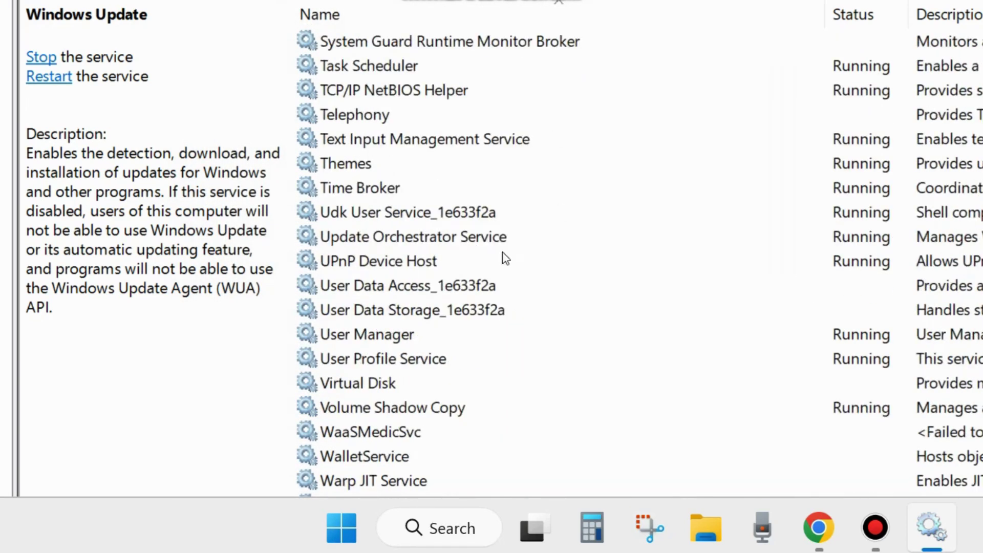
left_click_drag(558, 3, 582, 61)
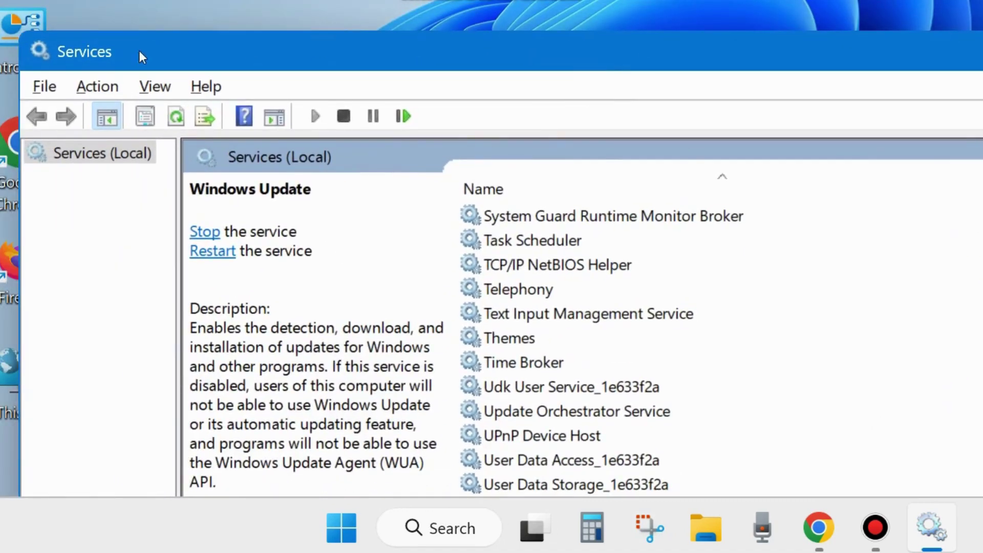
left_click_drag(689, 56, 551, 30)
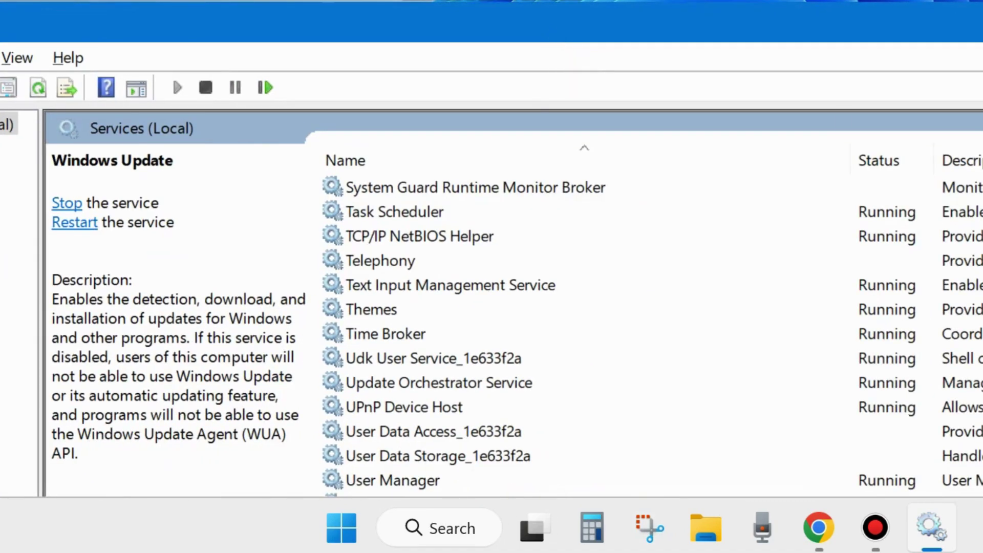
- Close Services, search 'cmd' and run Command Prompt as administrator, approving UAC
left_click(917, 6)
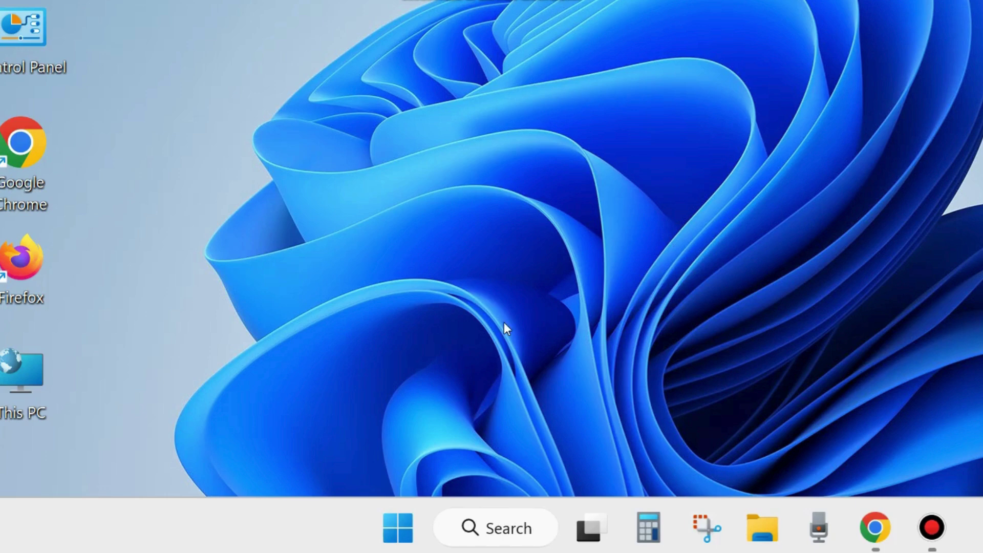
left_click(499, 529)
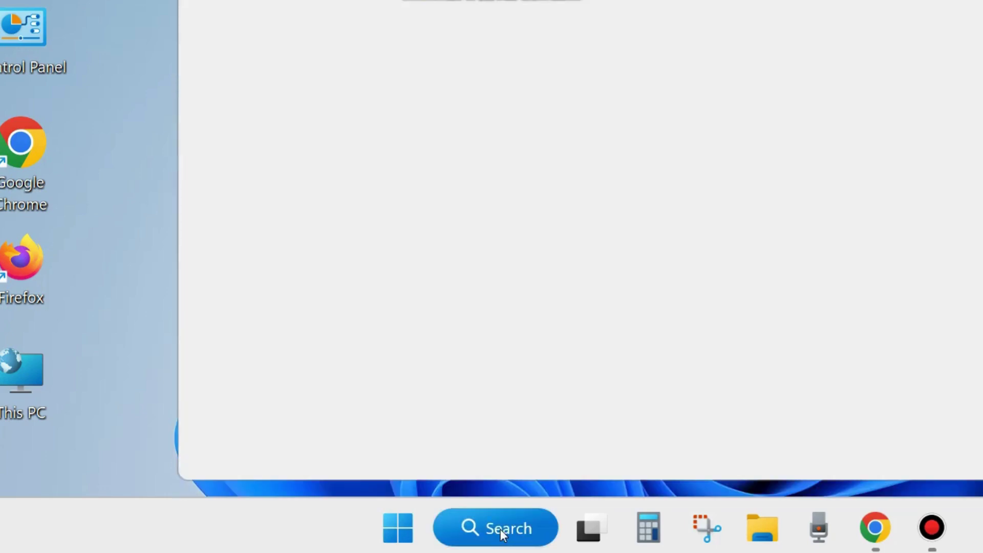
type("cmd")
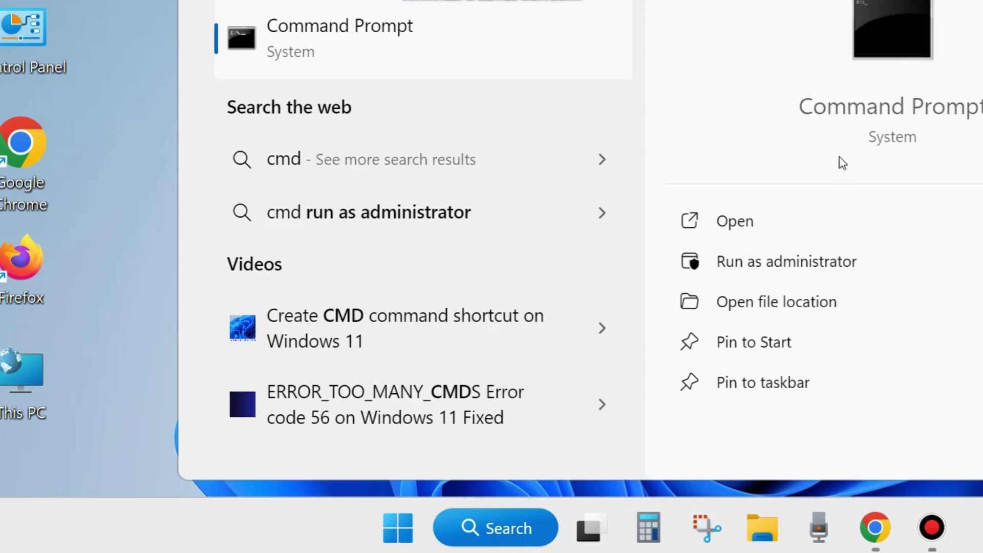
left_click(791, 263)
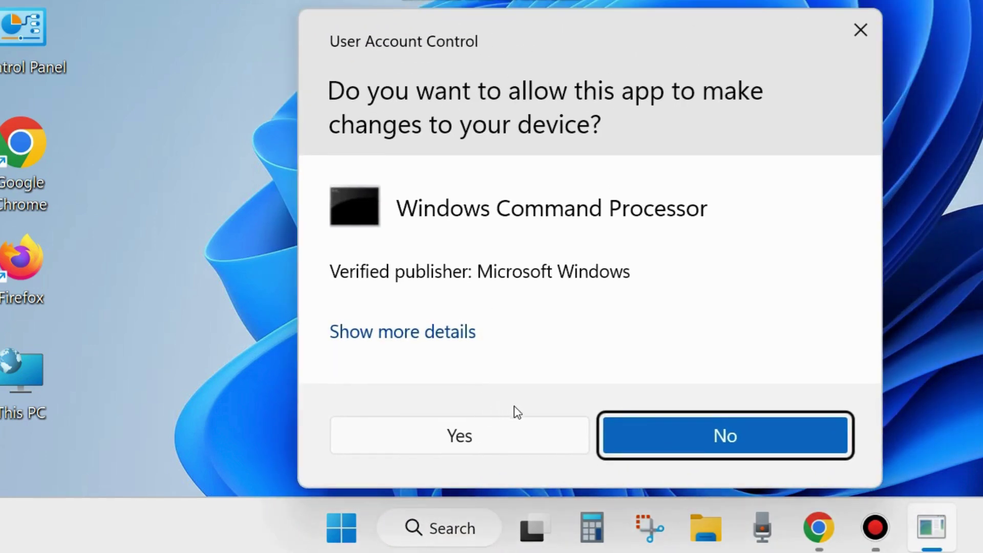
left_click(462, 437)
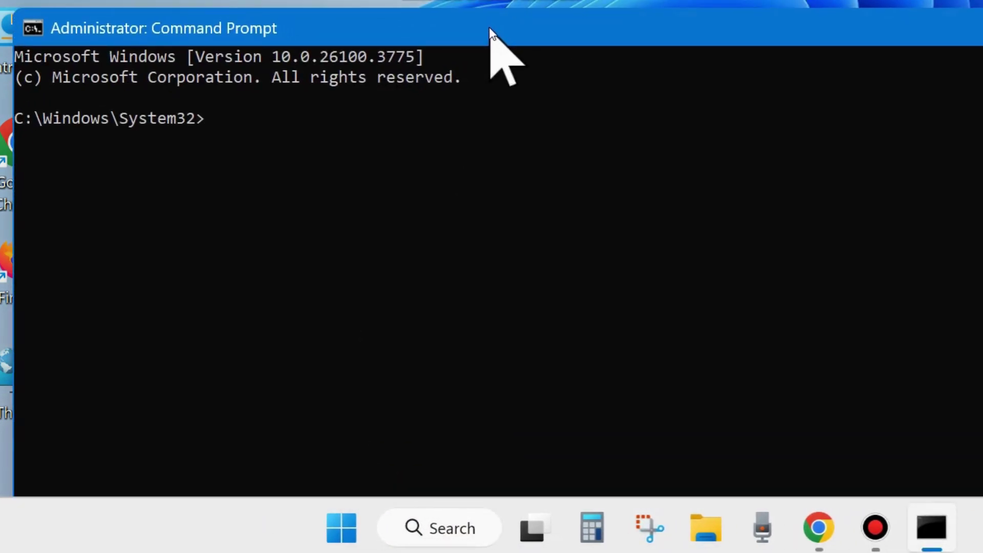
left_click_drag(490, 29, 494, 25)
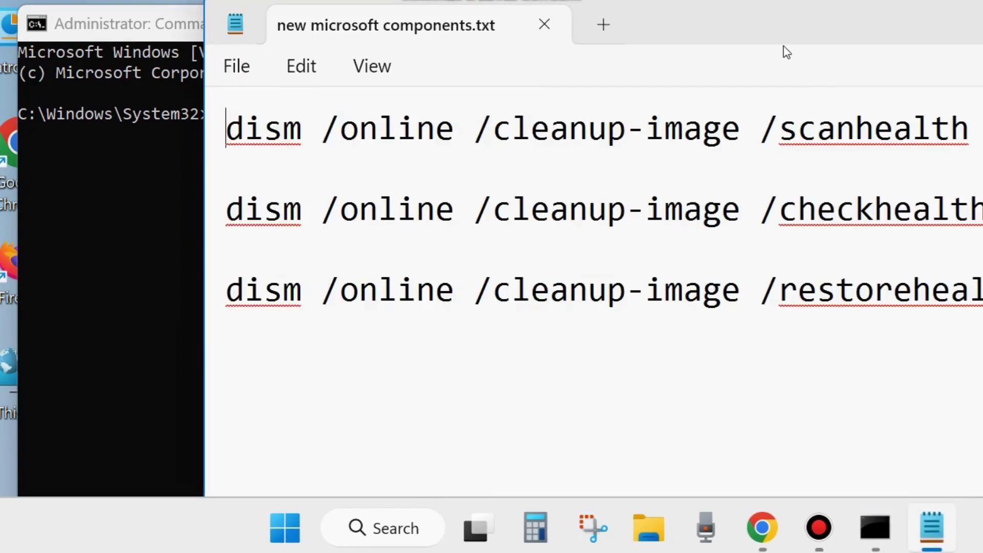
left_click_drag(779, 29, 659, 180)
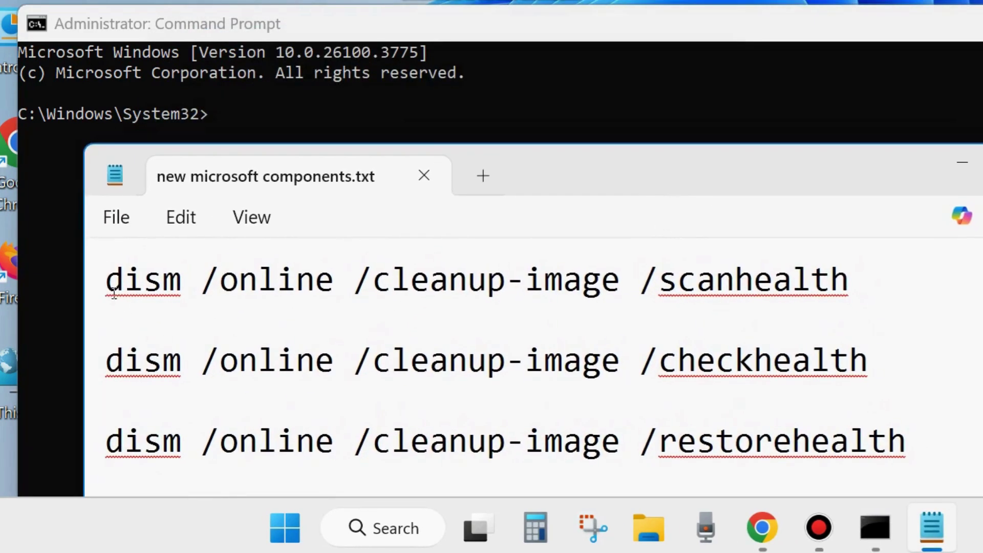
triple_click(100, 293)
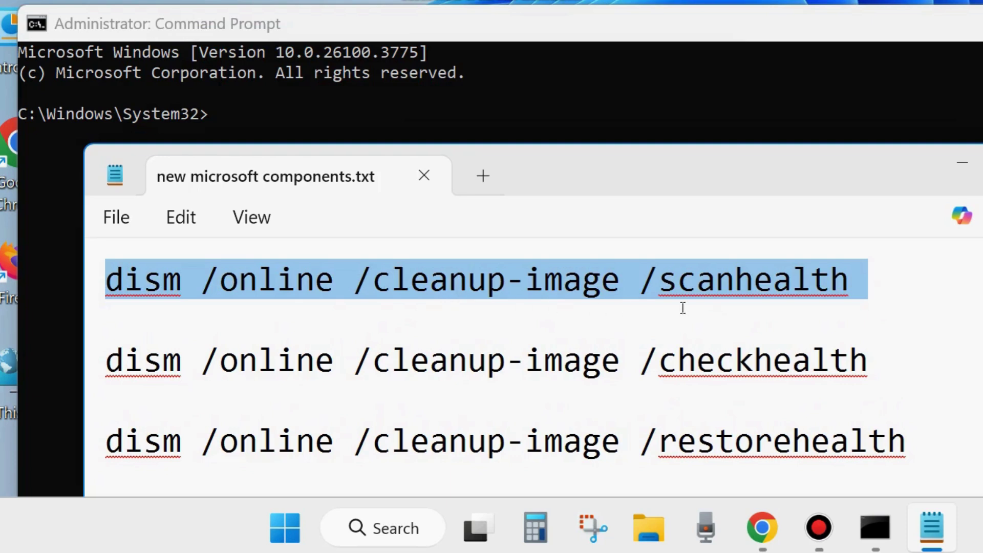
triple_click(94, 381)
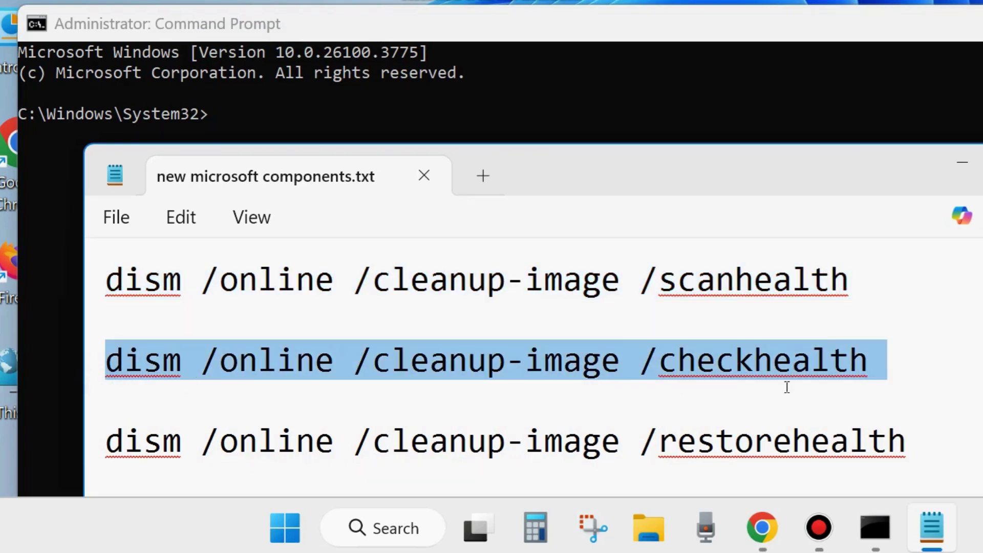
triple_click(90, 457)
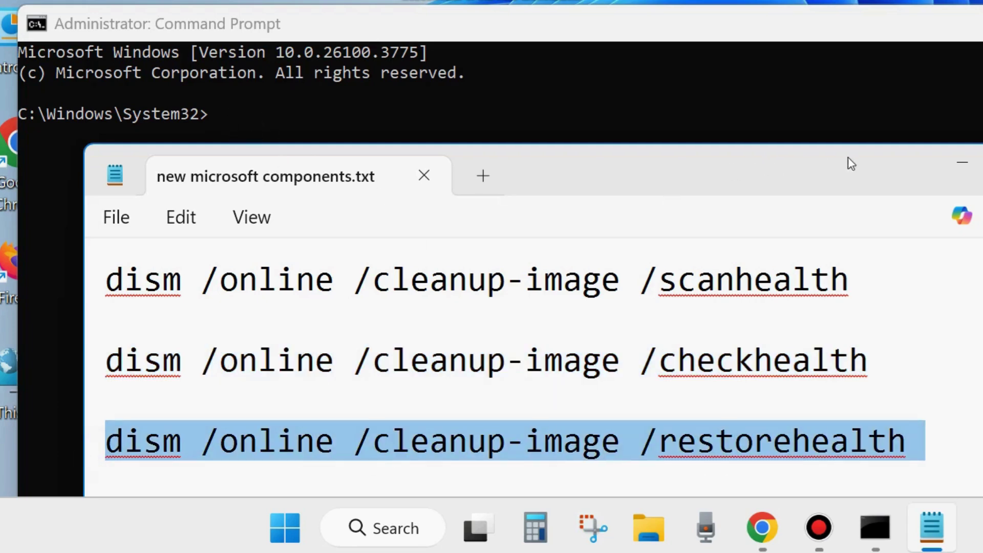
left_click(962, 161)
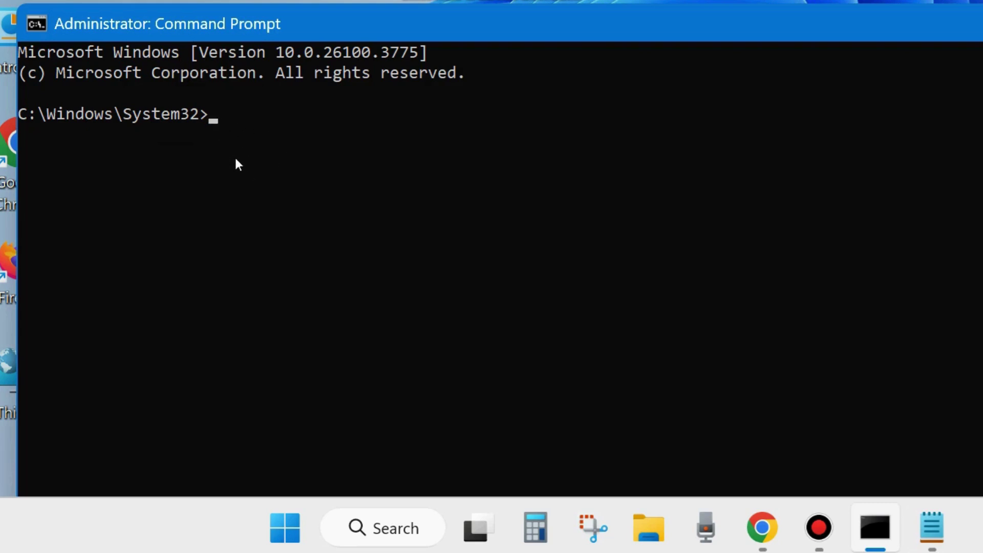
- Type 'sfc /scannow' at the prompt, then close the Command Prompt window
type("sfc /scanno")
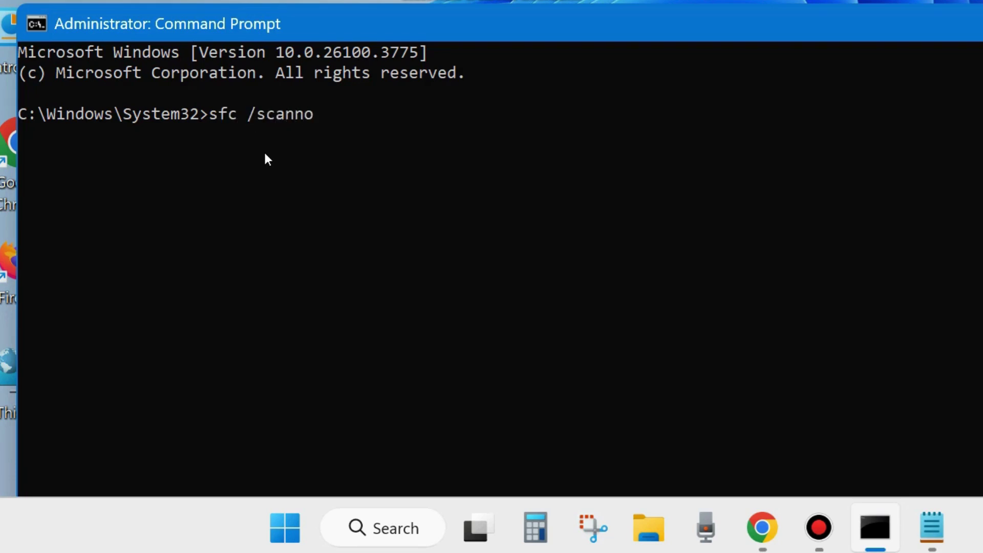
type("w")
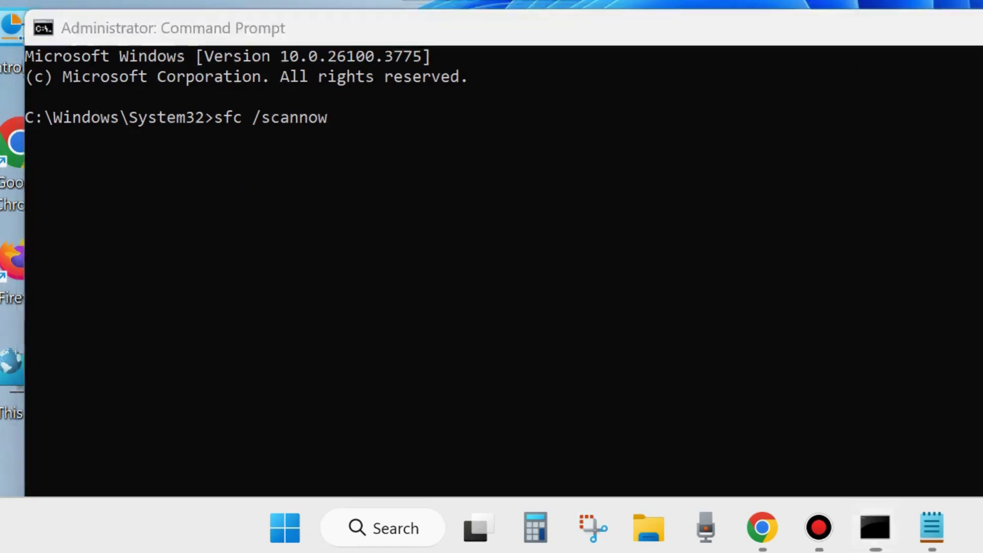
key("alt+F4")
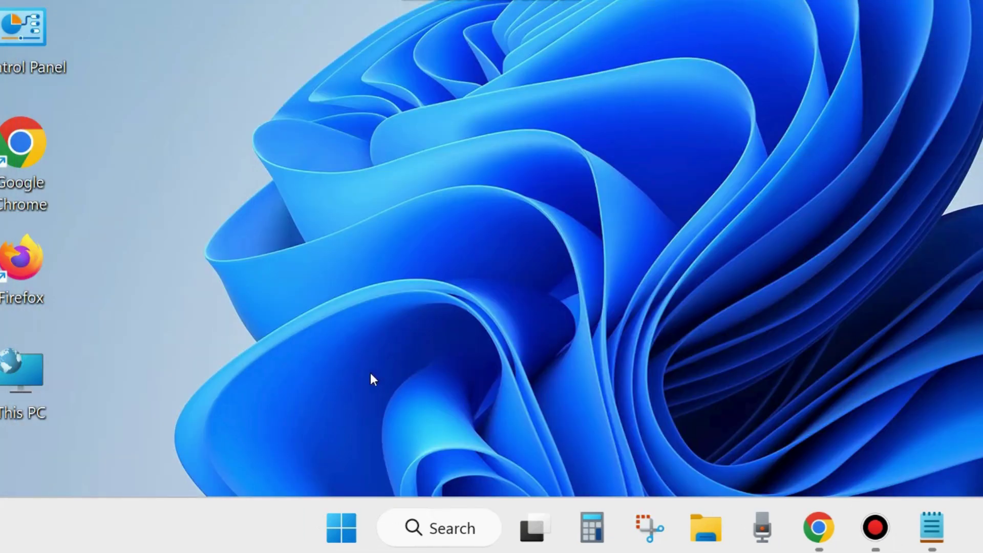
- Dismiss the Start shut-down menu, then run 'cmd' as administrator, approving UAC
right_click(337, 518)
mouse_move(279, 463)
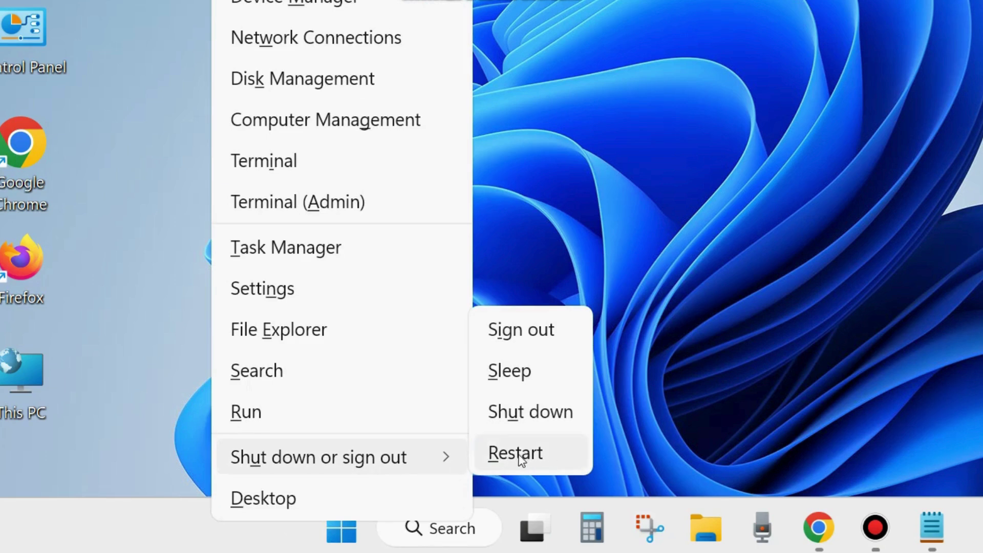
left_click(733, 155)
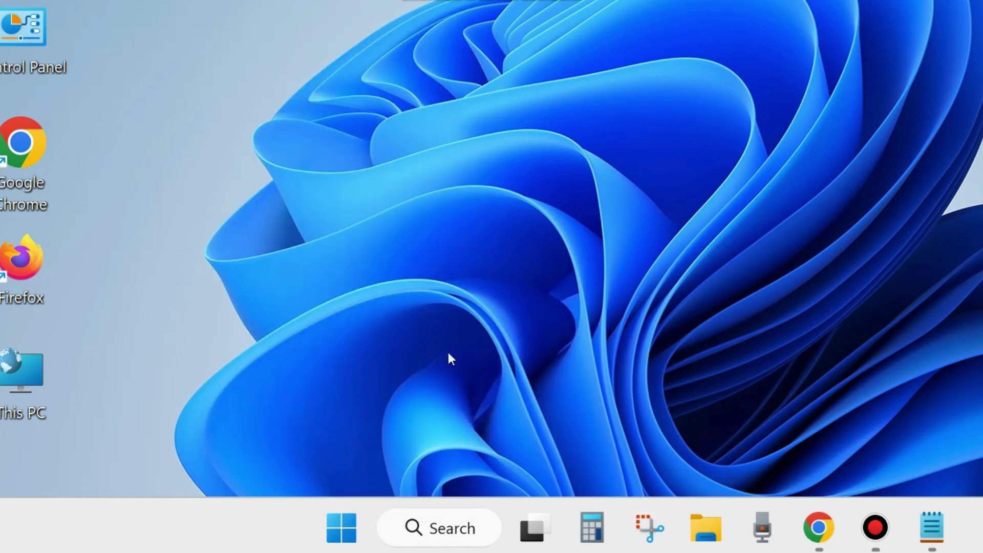
left_click(434, 530)
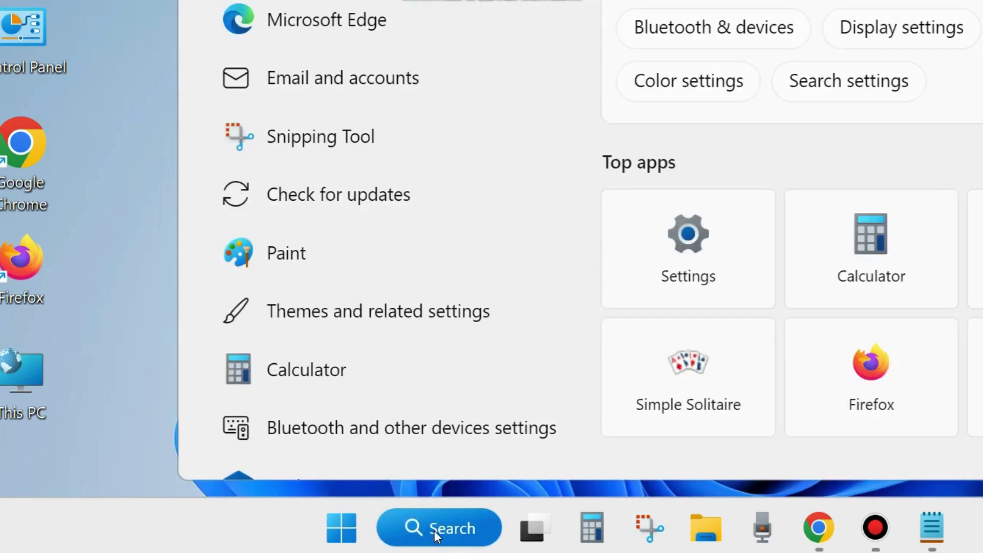
type("cmd")
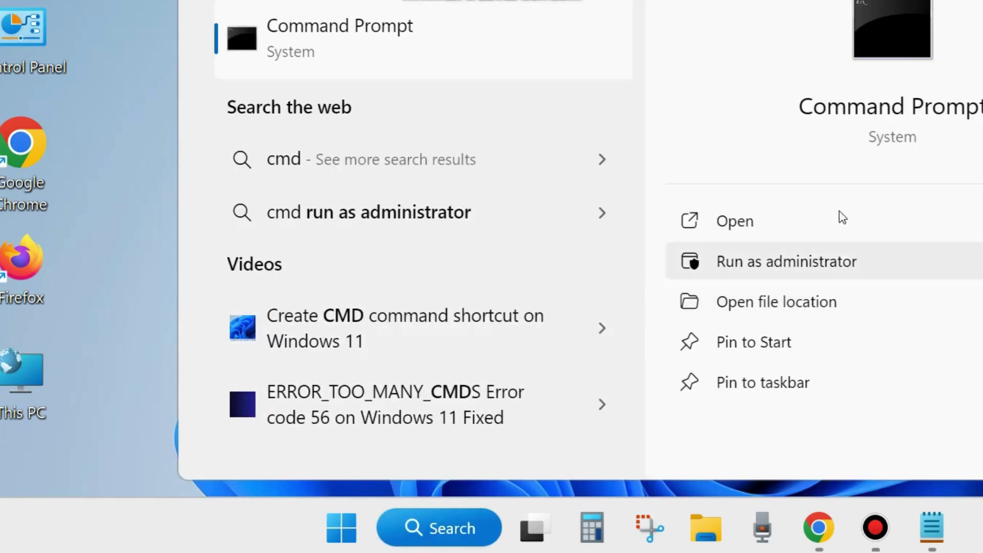
left_click(771, 262)
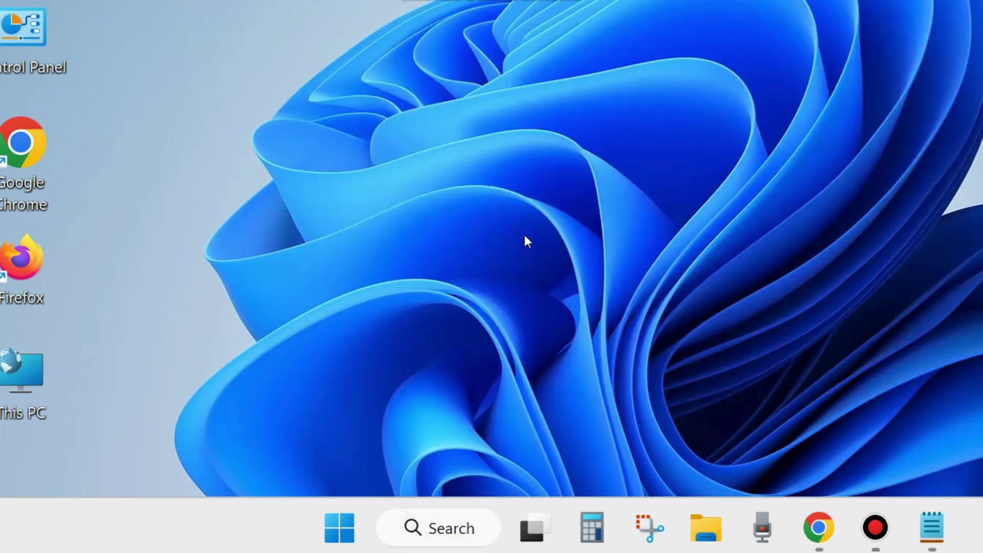
left_click(538, 351)
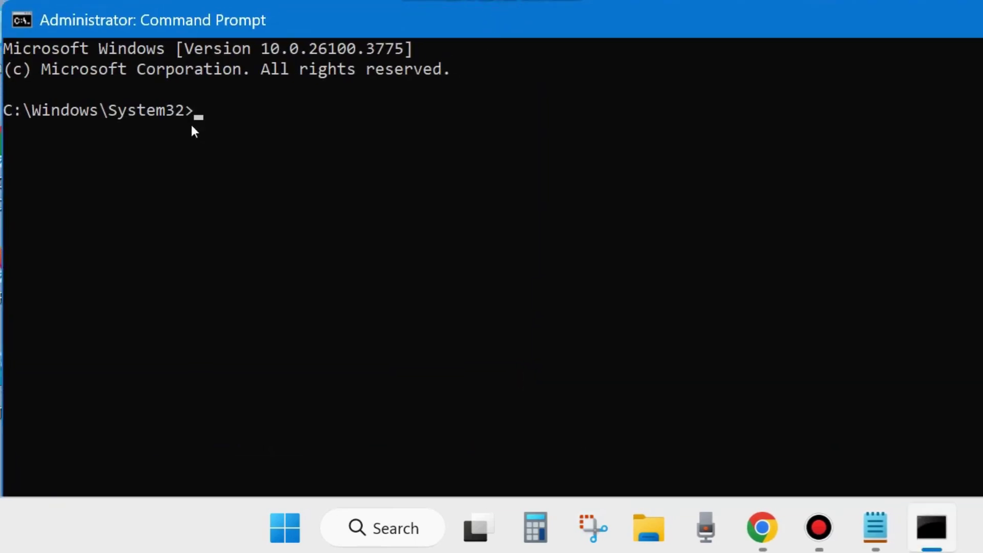
left_click(883, 530)
left_click_drag(813, 37, 923, 26)
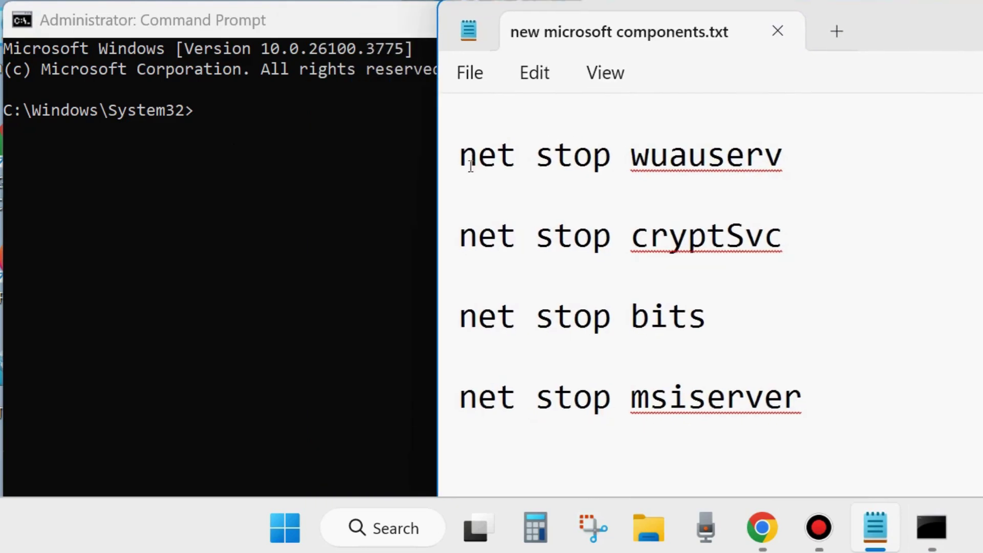
left_click(450, 177)
left_click(450, 257)
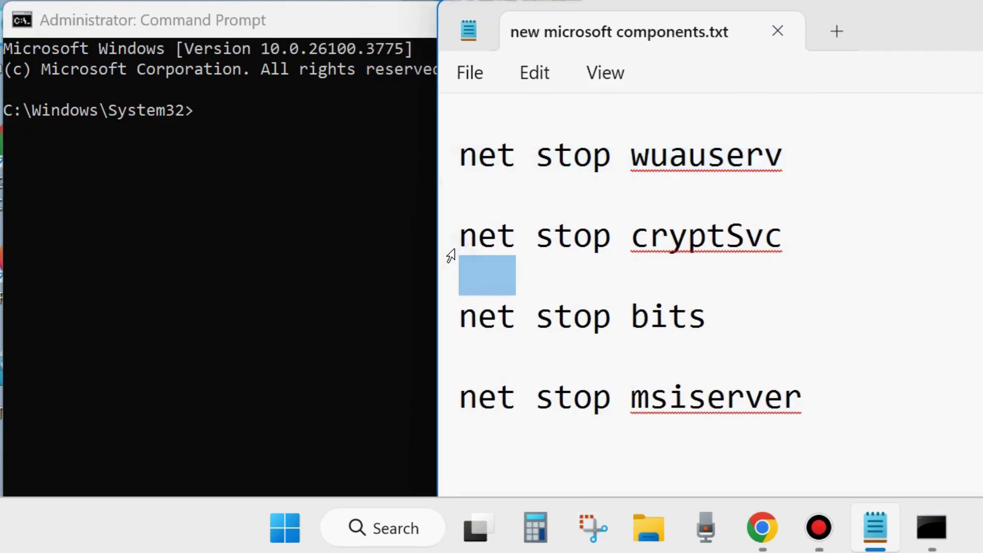
left_click(450, 321)
left_click(450, 397)
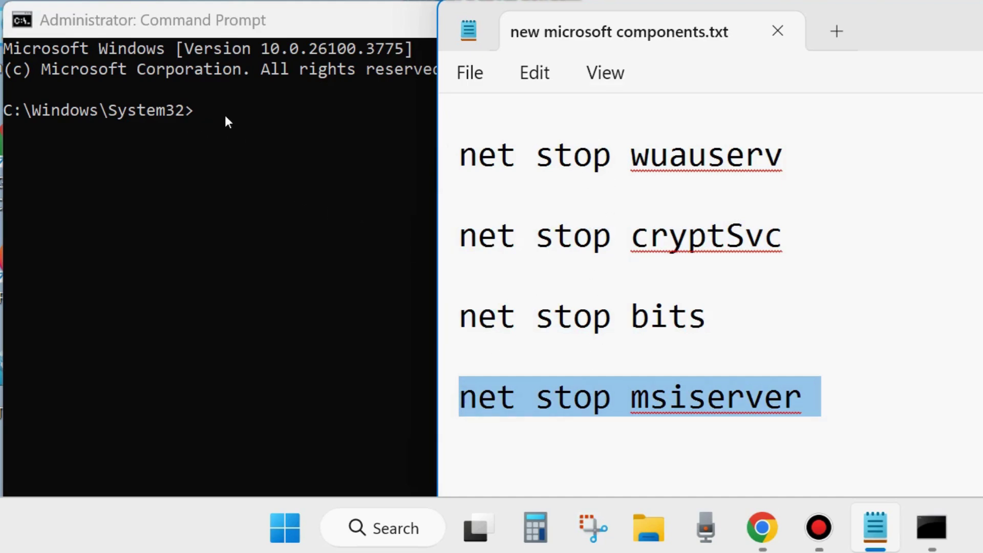
scroll(838, 327, "down", 4)
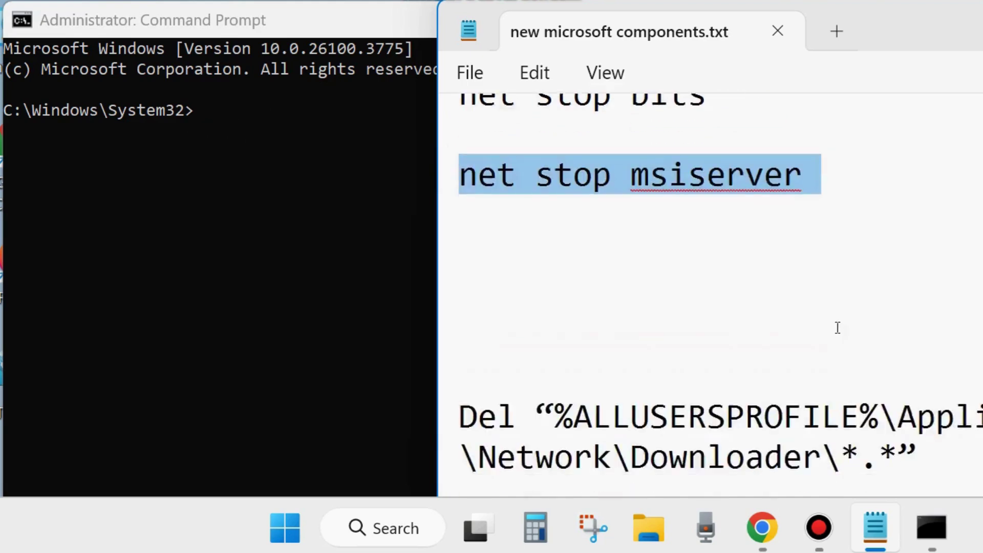
left_click_drag(901, 30, 686, 30)
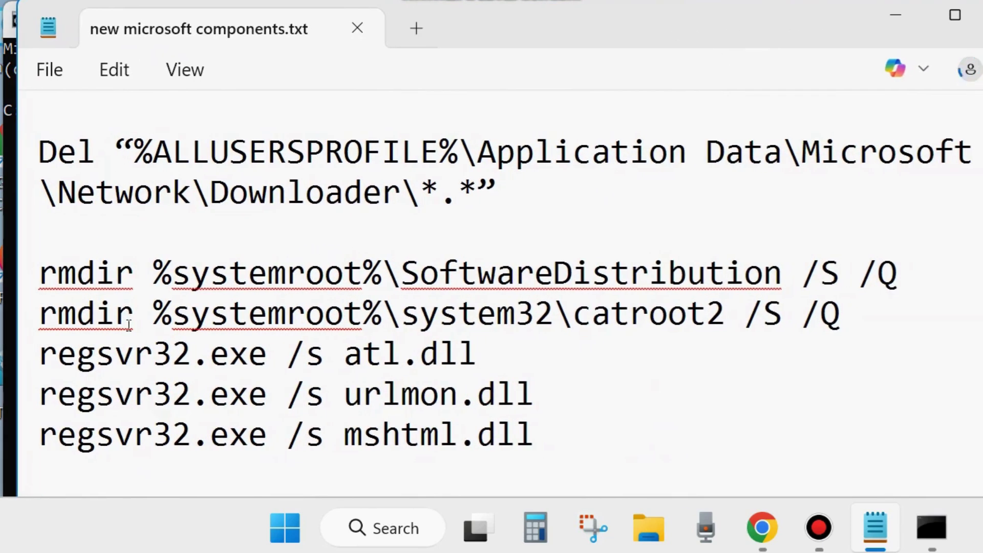
scroll(125, 323, "down", 1)
scroll(145, 358, "down", 1)
scroll(177, 292, "down", 2)
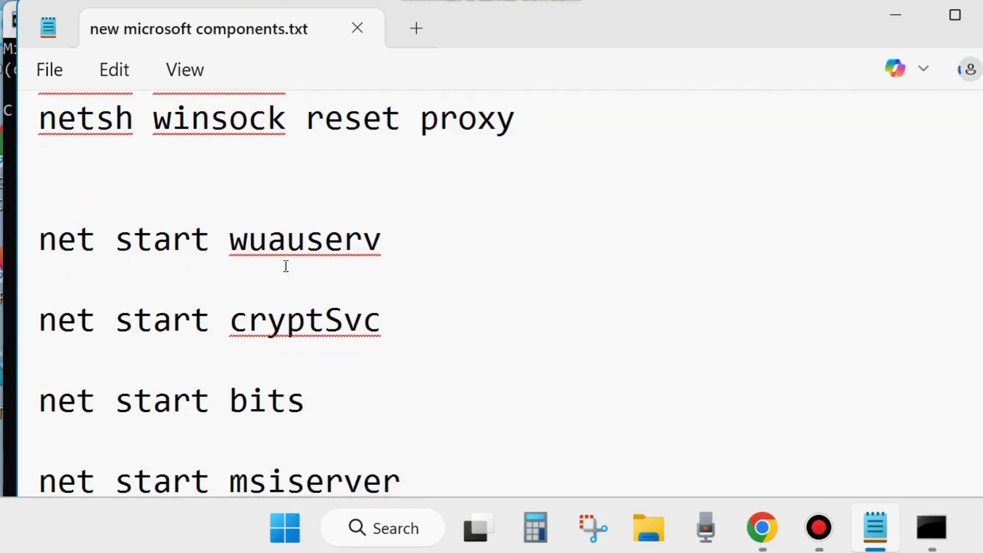
left_click_drag(550, 31, 607, 6)
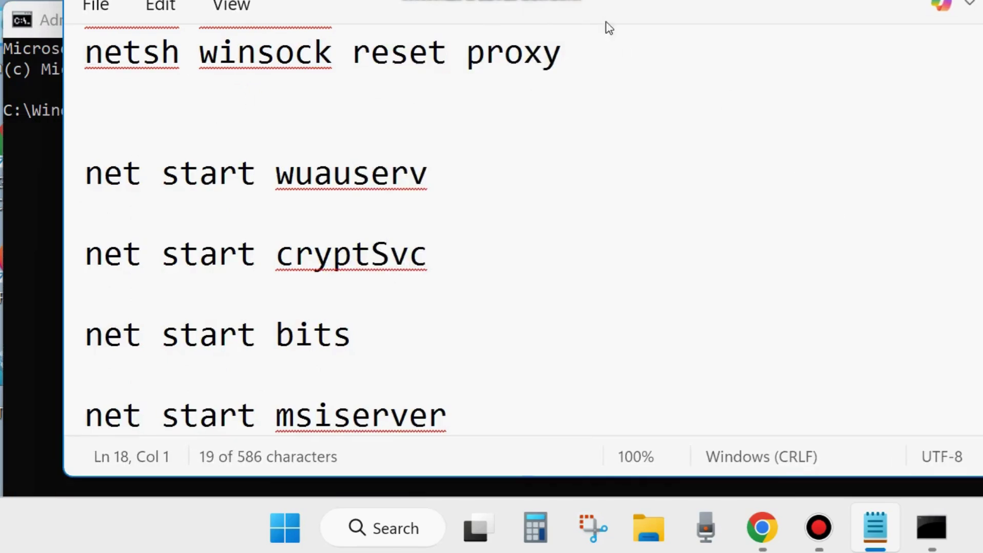
left_click_drag(594, 1, 631, 24)
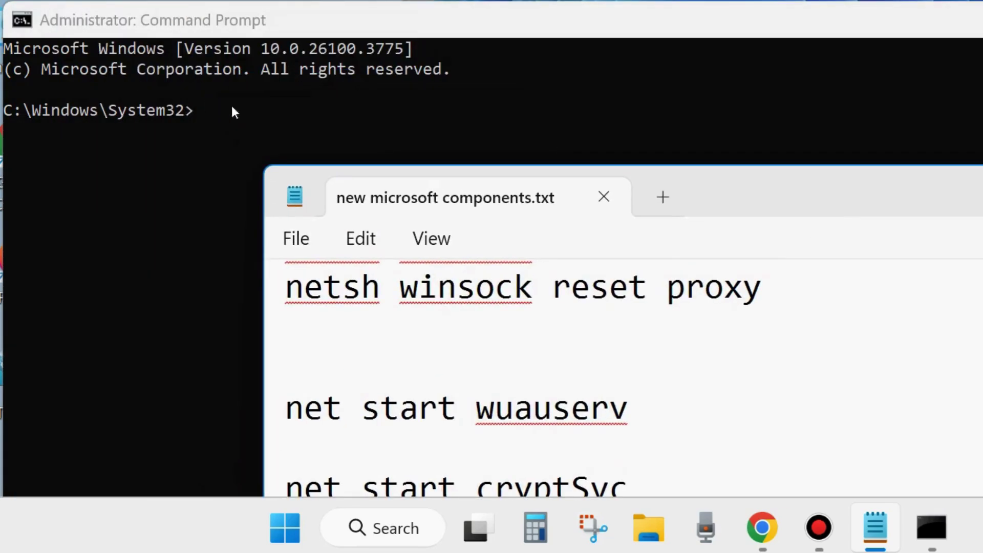
left_click_drag(889, 202, 727, 1)
mouse_move(117, 166)
left_mouse_down()
mouse_move(114, 179)
mouse_move(118, 154)
left_mouse_up()
left_click(114, 232)
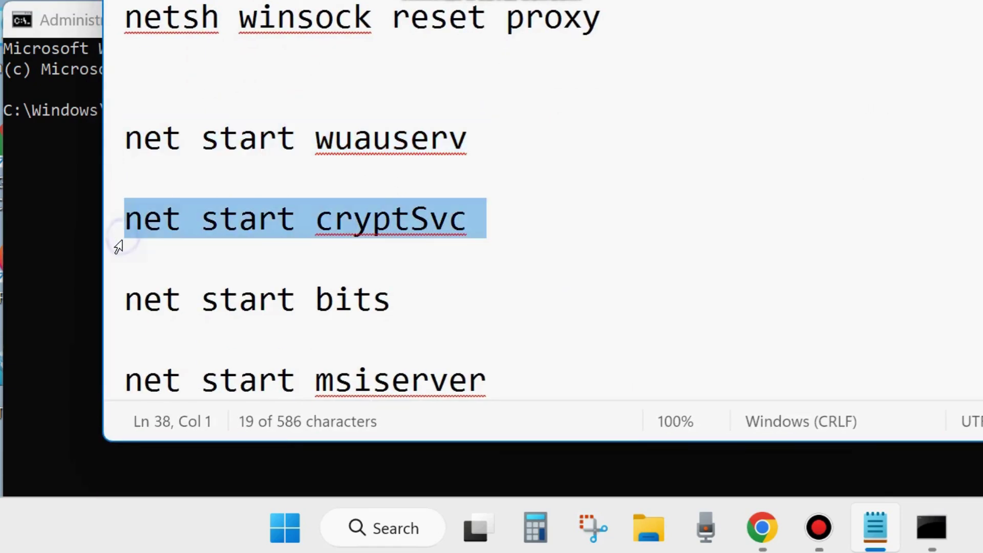
left_click(116, 305)
left_click(114, 384)
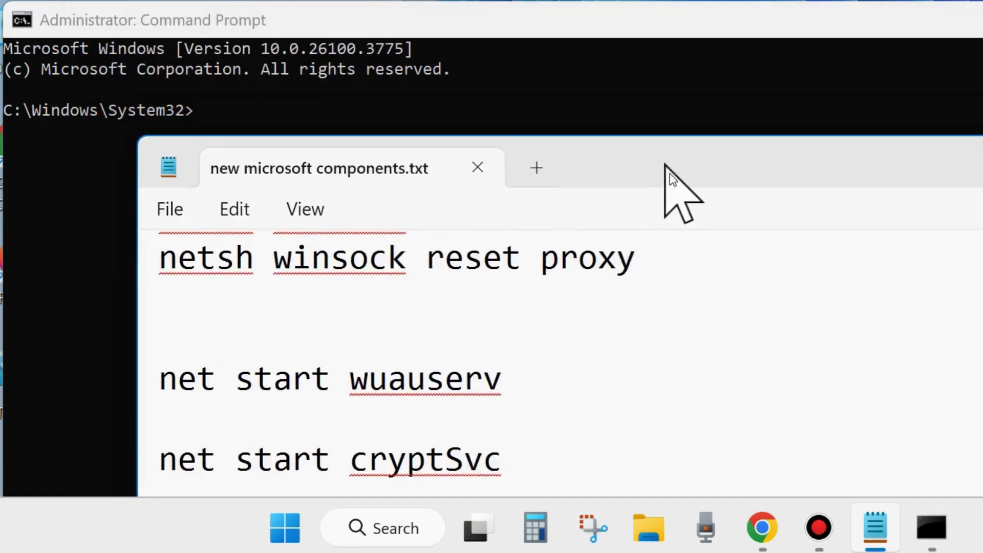
left_click_drag(669, 187, 675, 210)
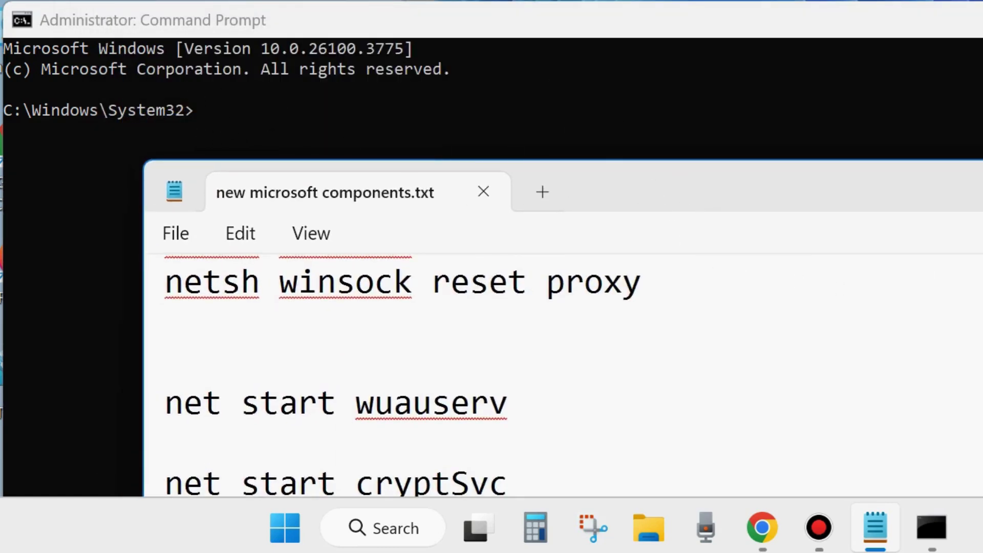
key("alt+Tab")
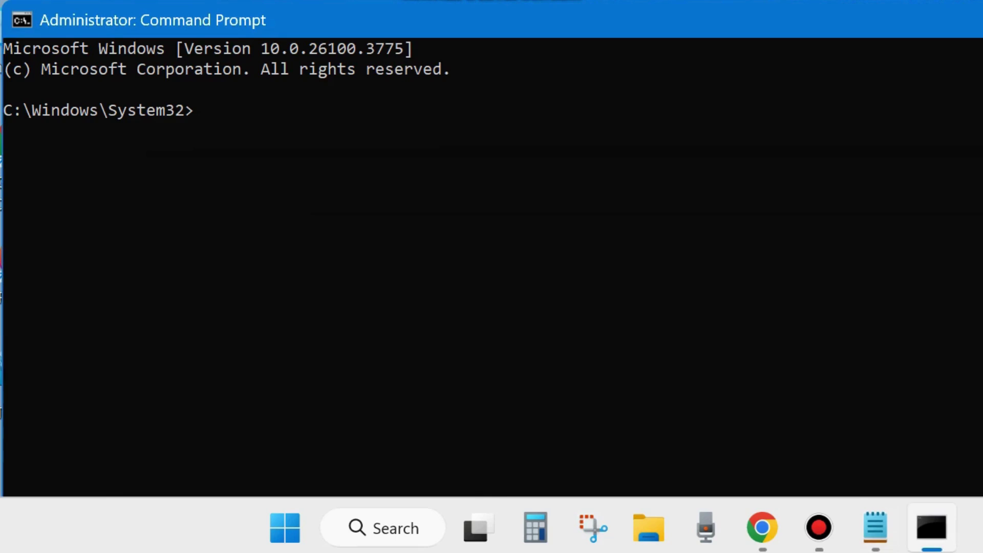
- Close Command Prompt and launch Google Chrome in a smaller, repositioned window
key("alt+F4")
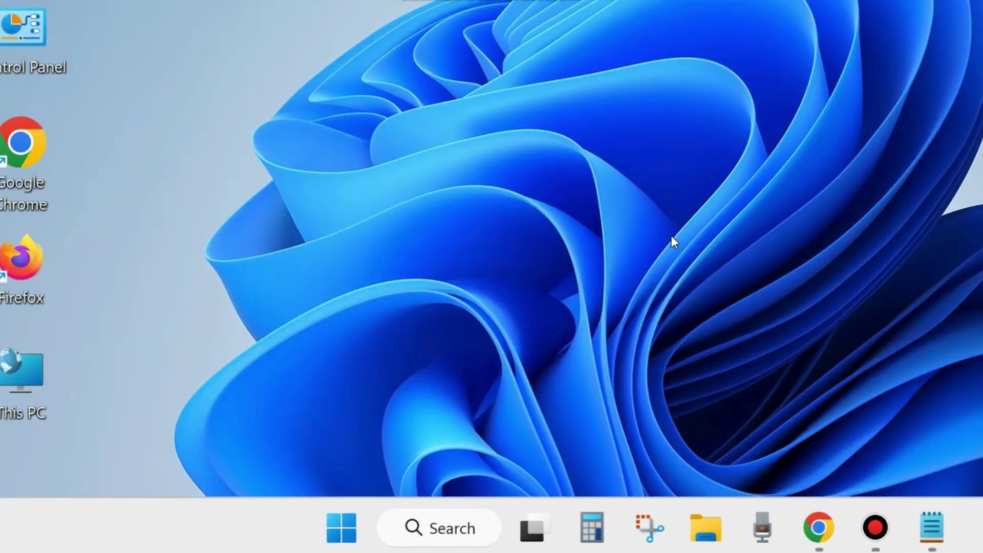
double_click(23, 146)
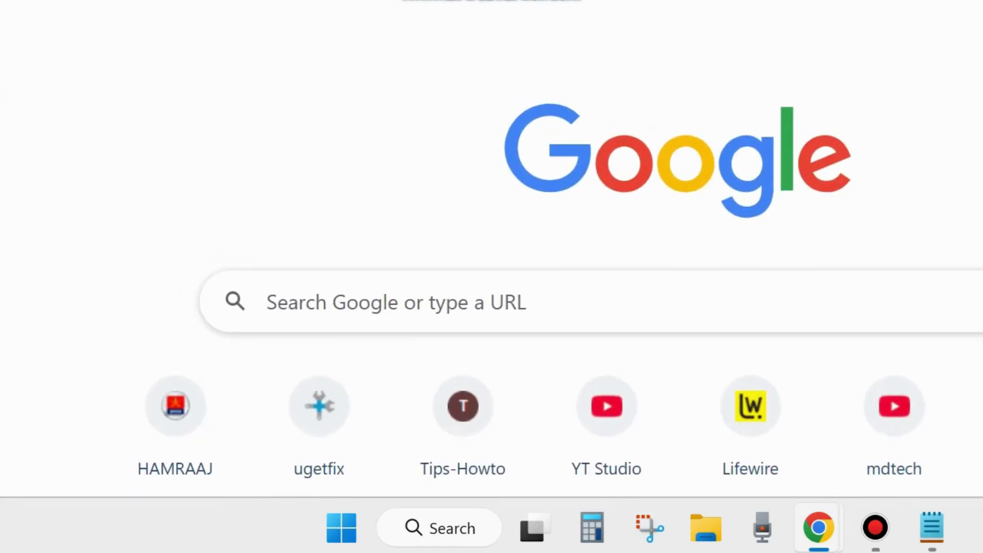
left_click_drag(763, 0, 765, 81)
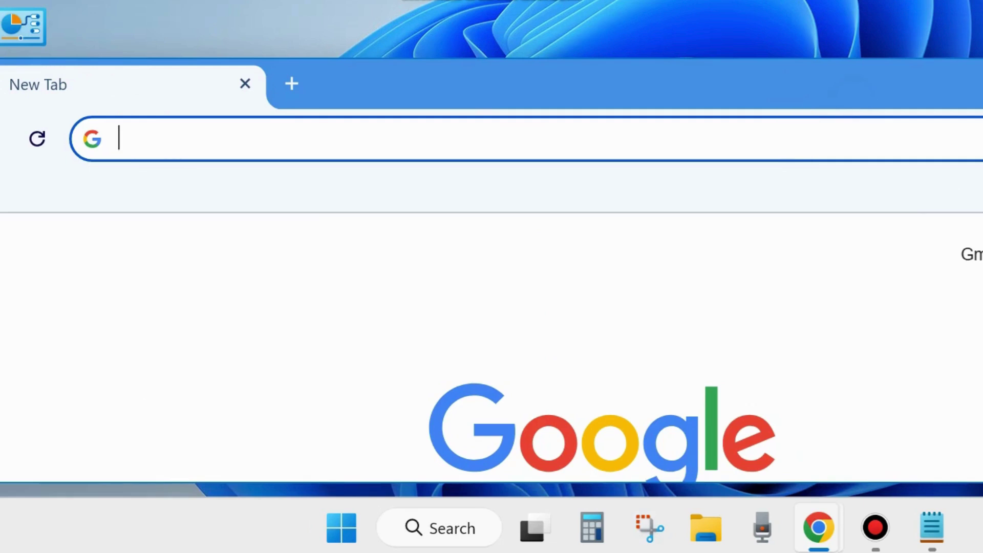
left_click_drag(980, 330, 883, 331)
left_click_drag(483, 90, 539, 76)
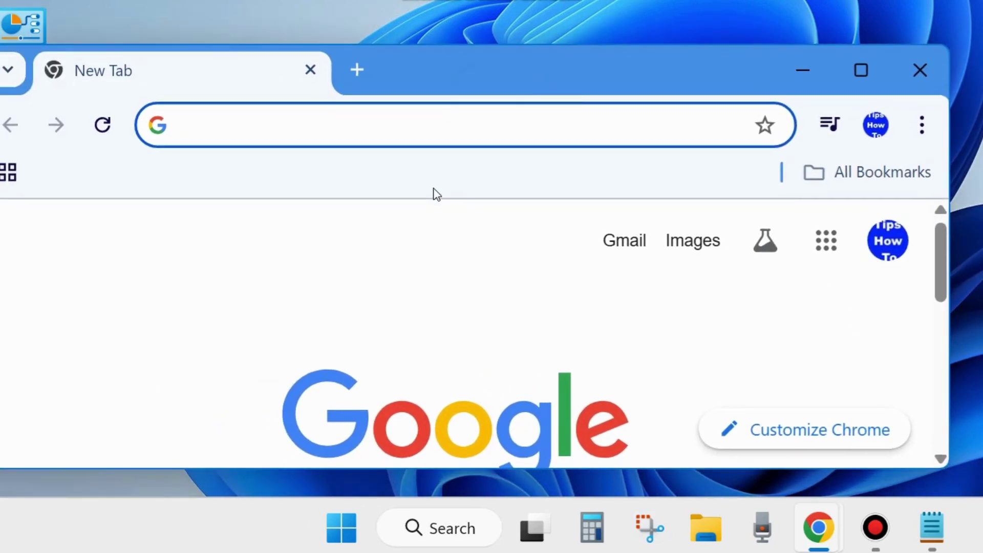
- Search Google for 'microsoft update catalog' and open the Microsoft Update Catalog result
type("micro")
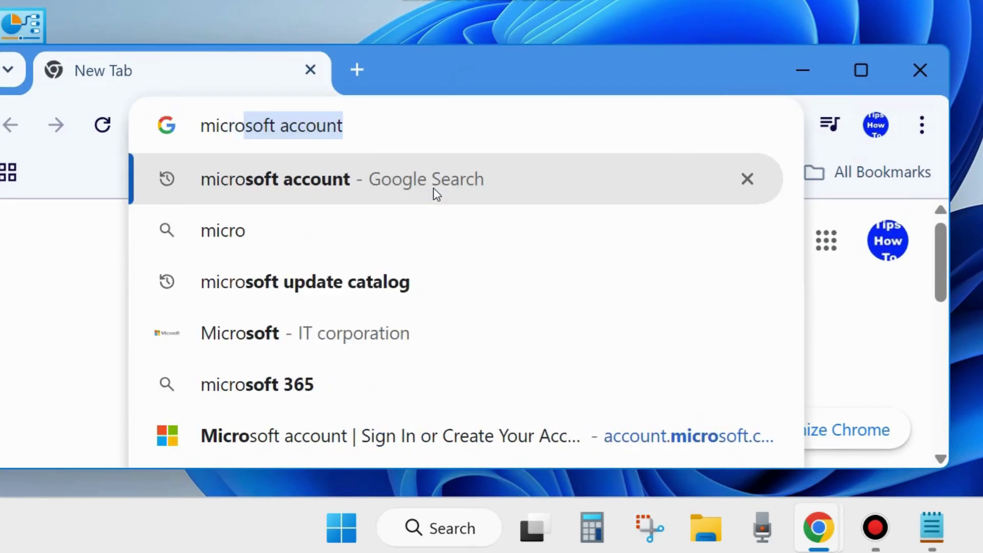
type("soft u")
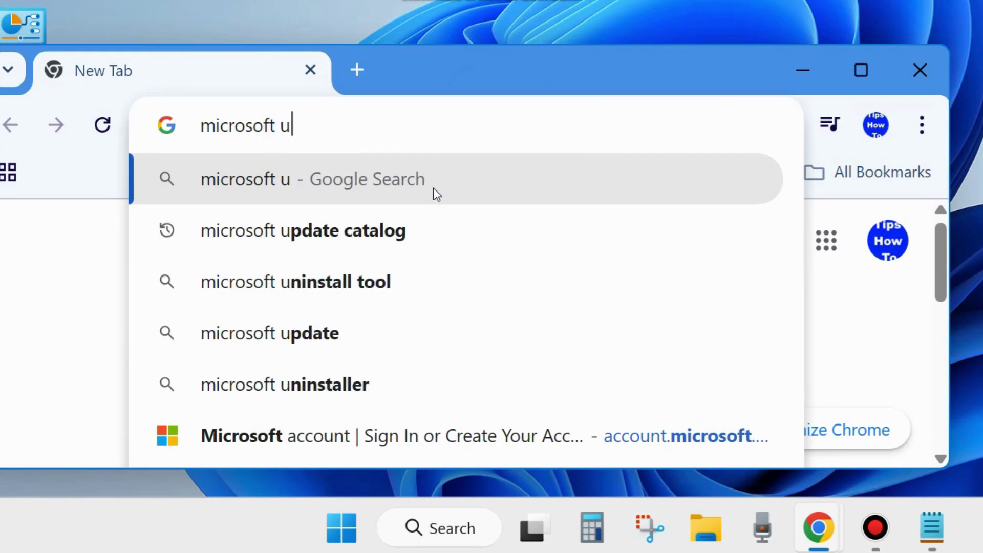
type("pdate")
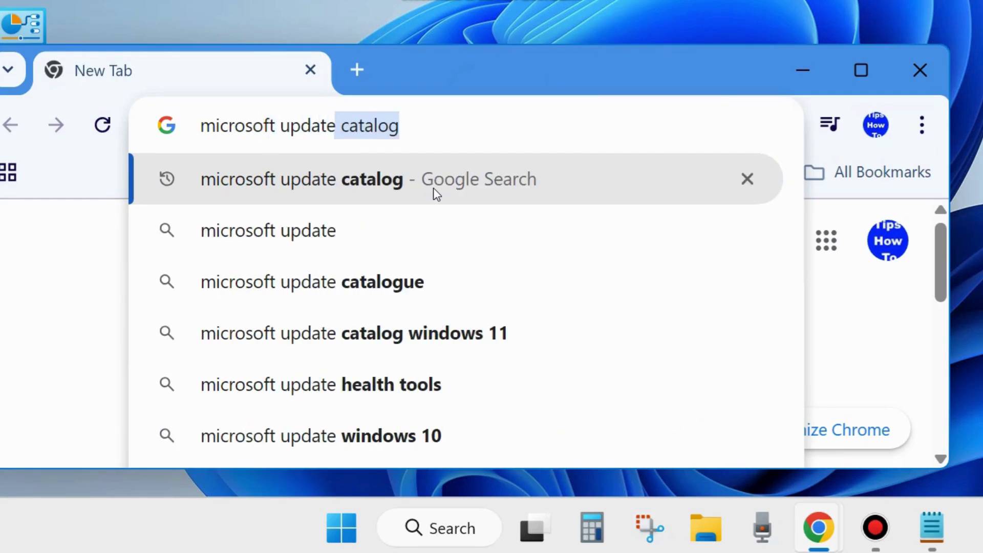
left_click(415, 127)
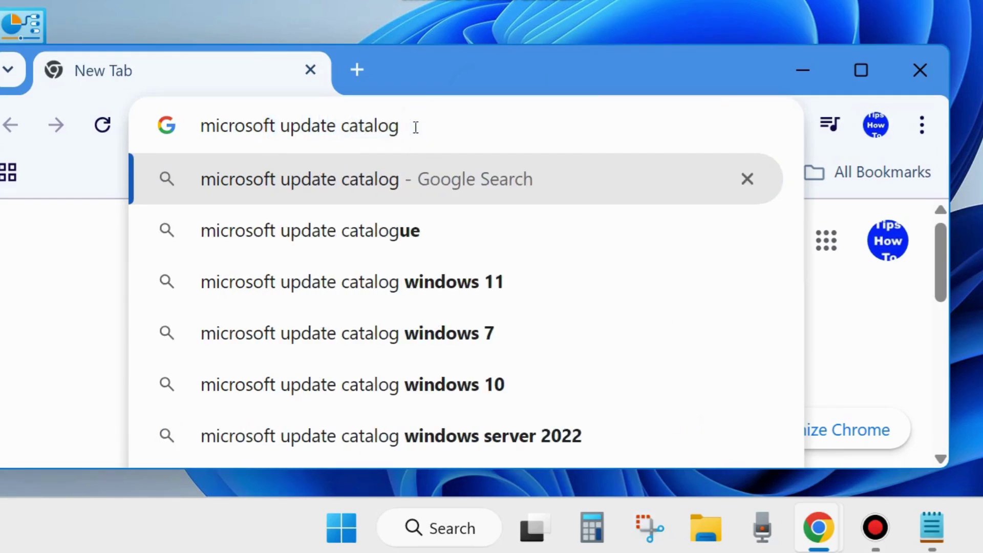
key("Return")
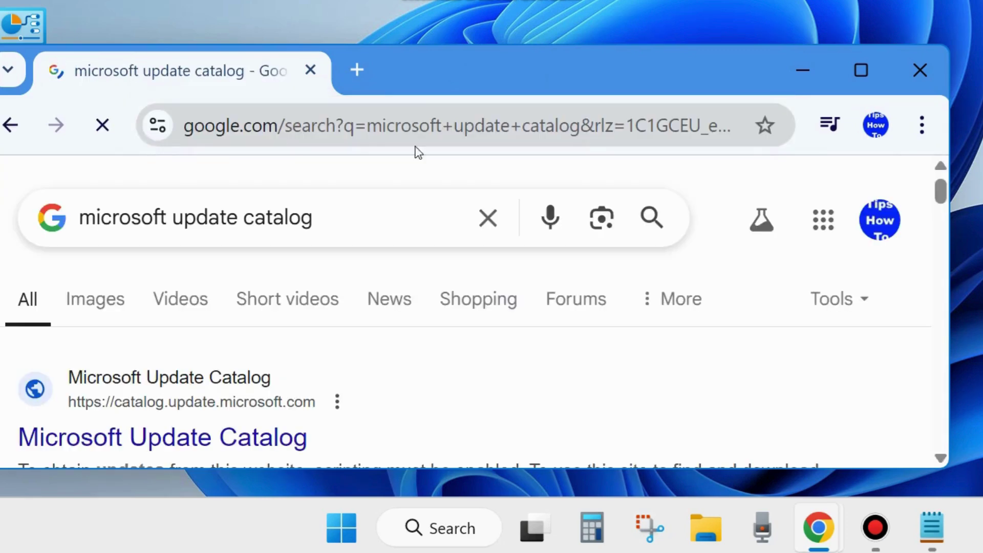
scroll(402, 235, "down", 5)
scroll(405, 251, "up", 5)
scroll(344, 330, "down", 3)
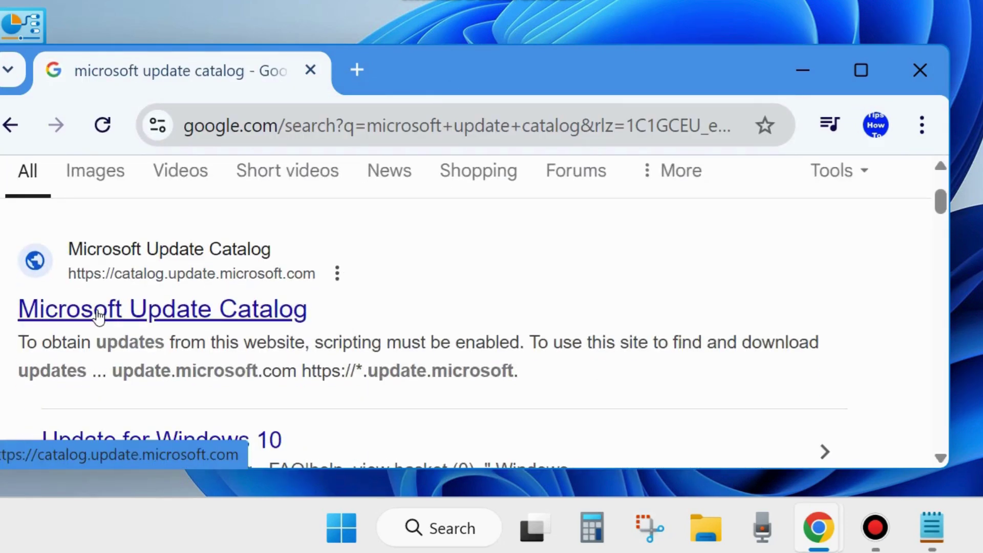
left_click(98, 314)
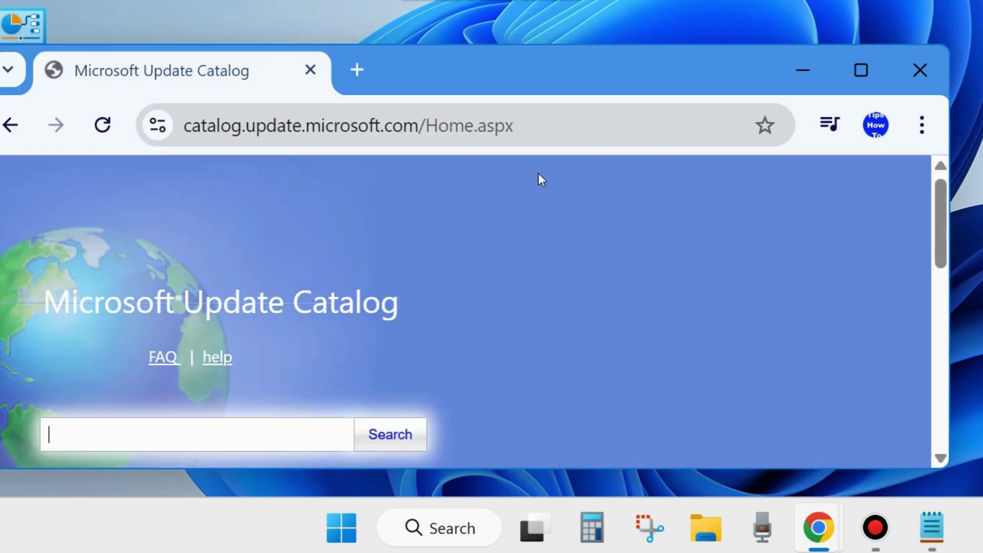
- Place the cursor in the Microsoft Update Catalog search field
left_click_drag(506, 59, 531, 23)
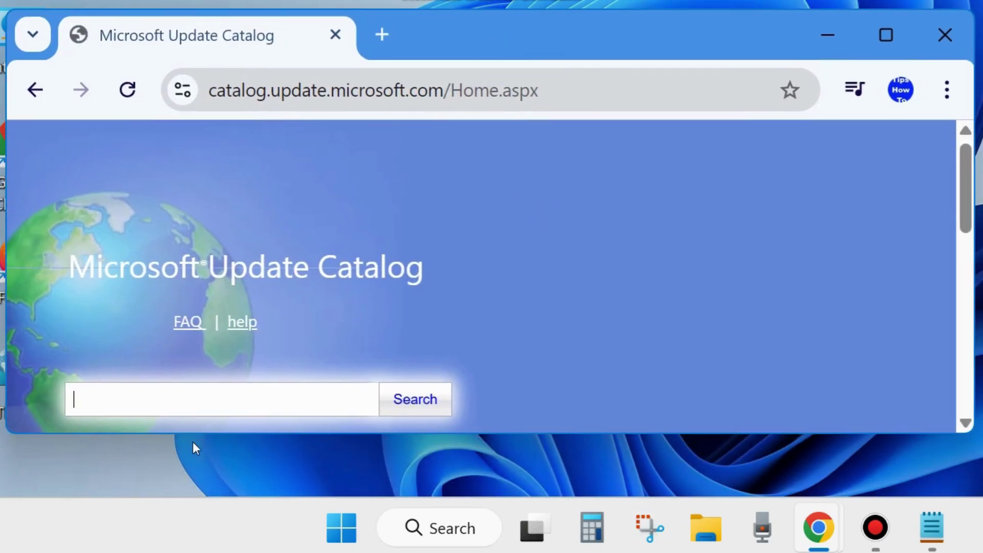
scroll(306, 354, "down", 2)
left_click(108, 275)
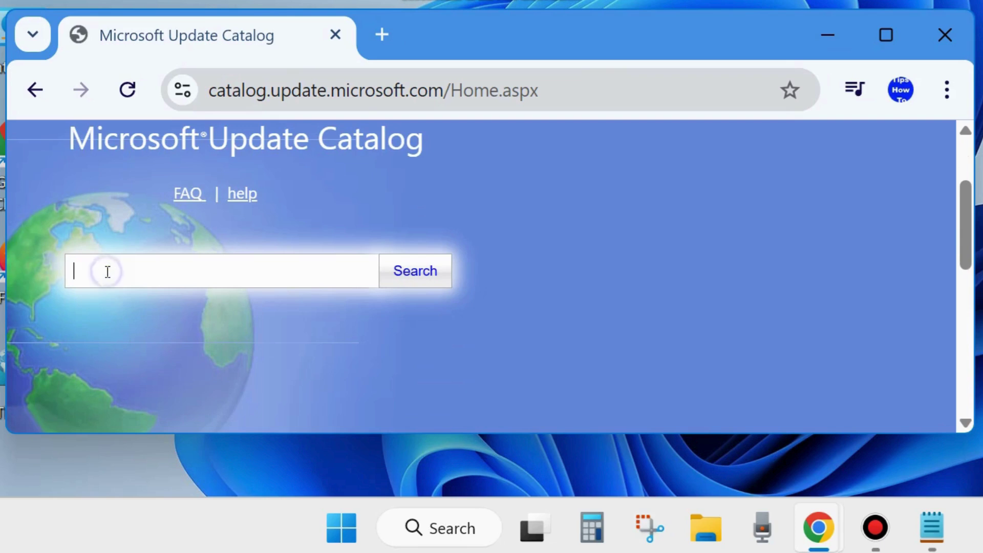